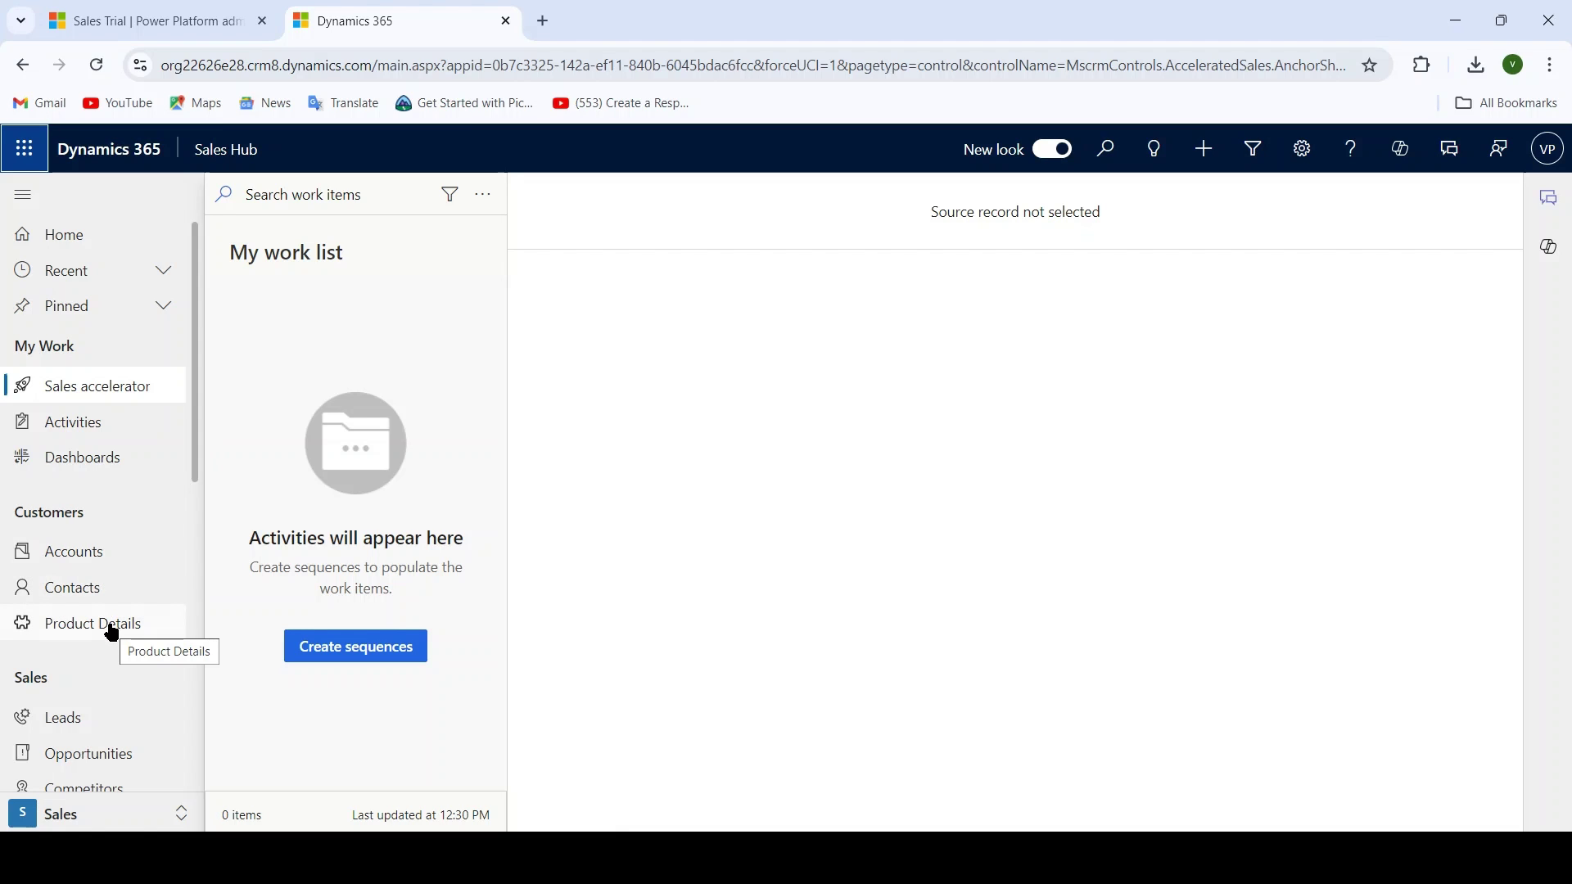
Open the Accounts list and bring up the download dialog for its Excel templates.
click(79, 560)
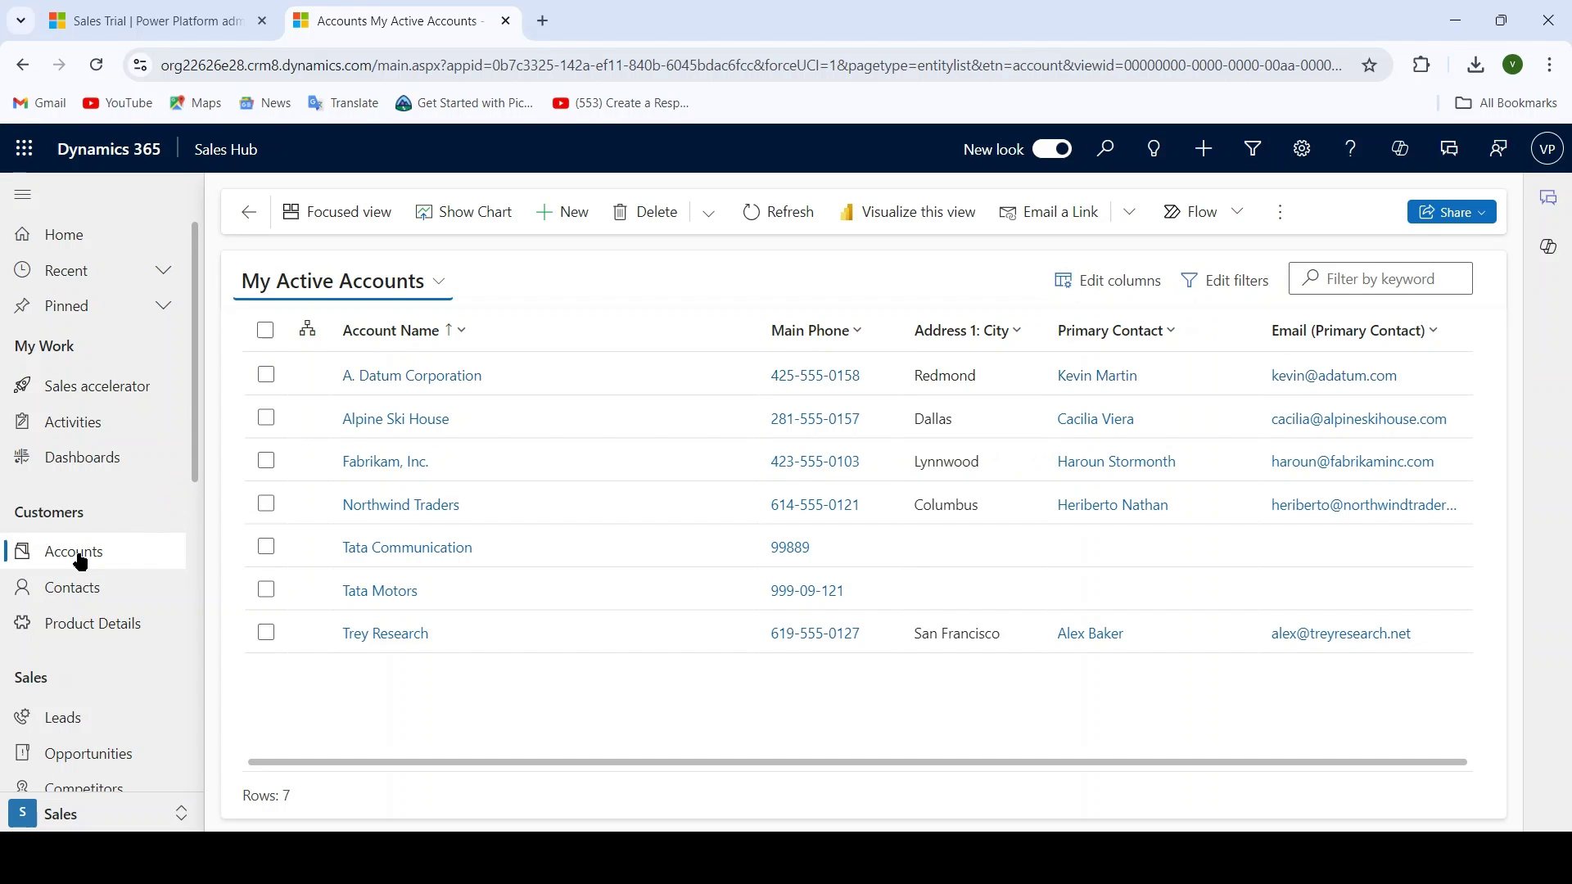
click(1277, 214)
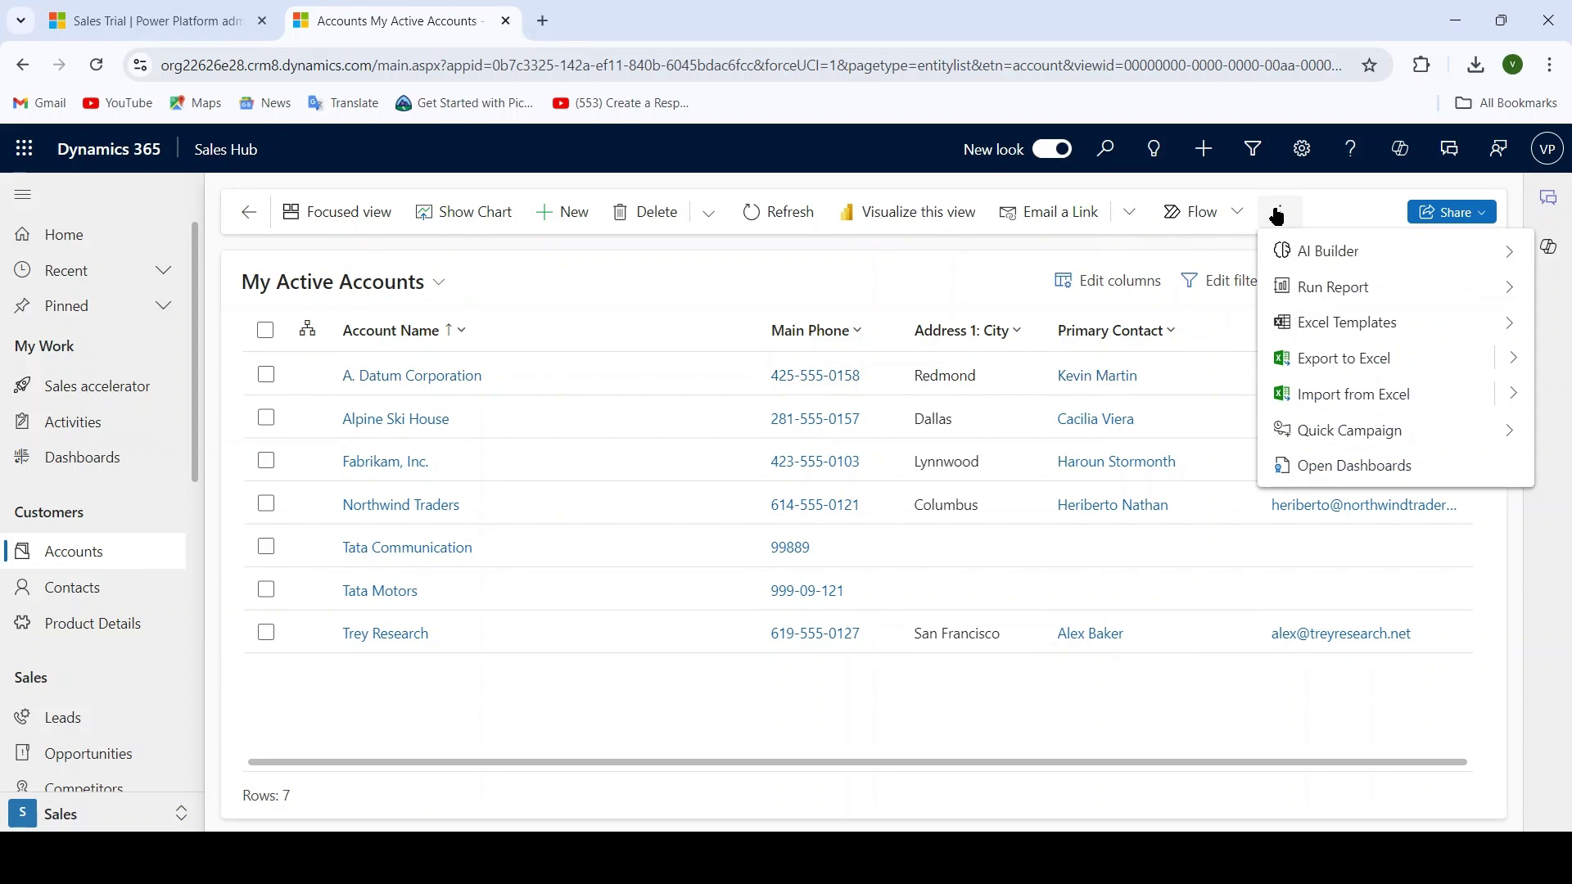
click(1510, 323)
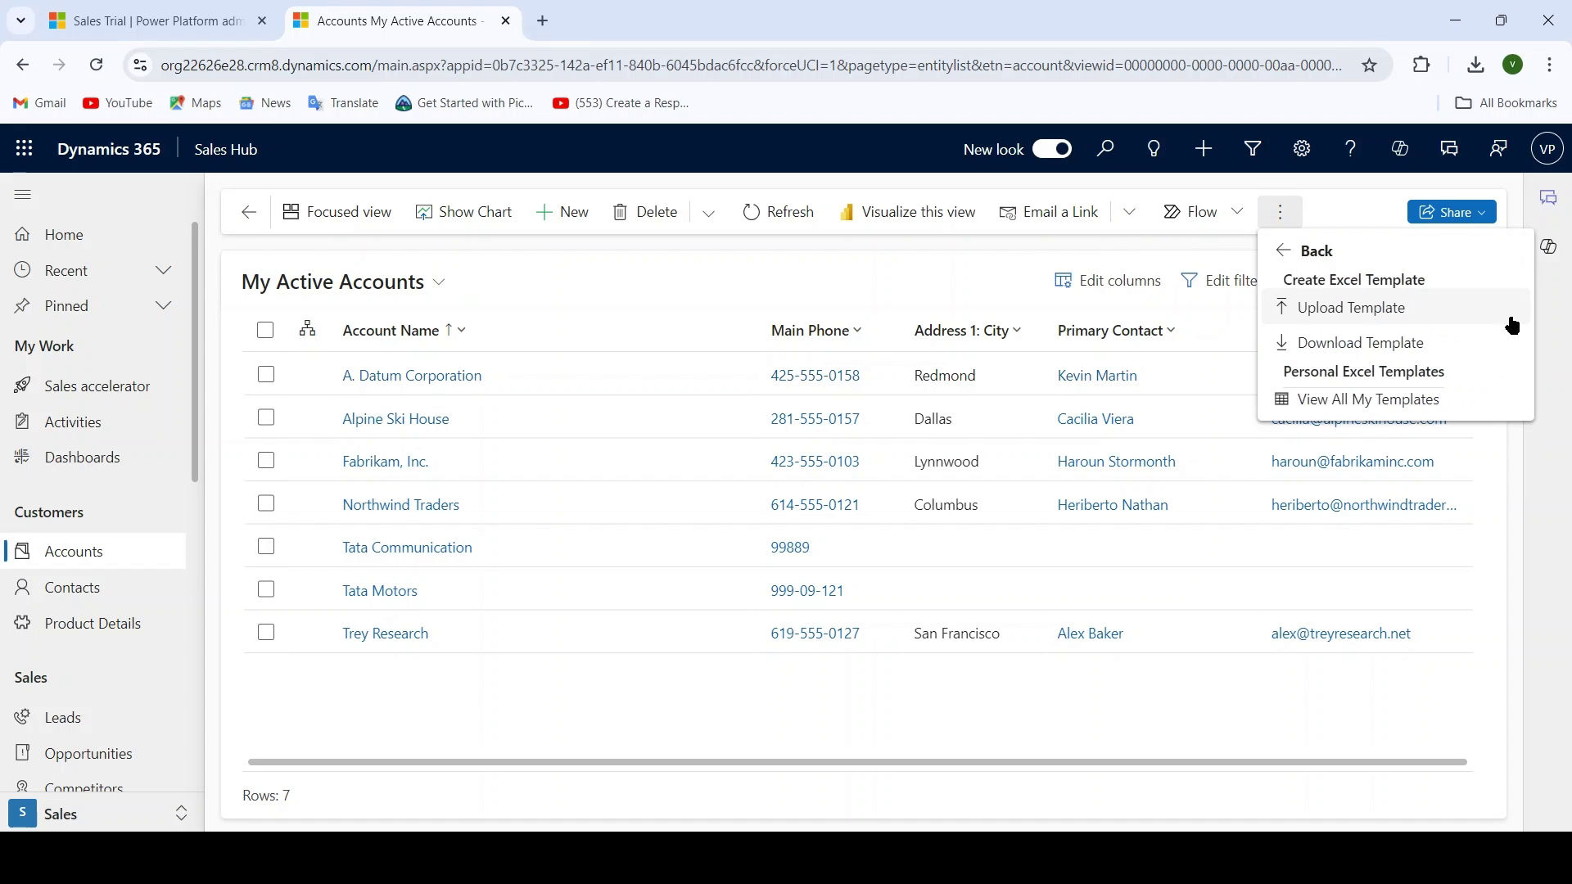
click(1307, 342)
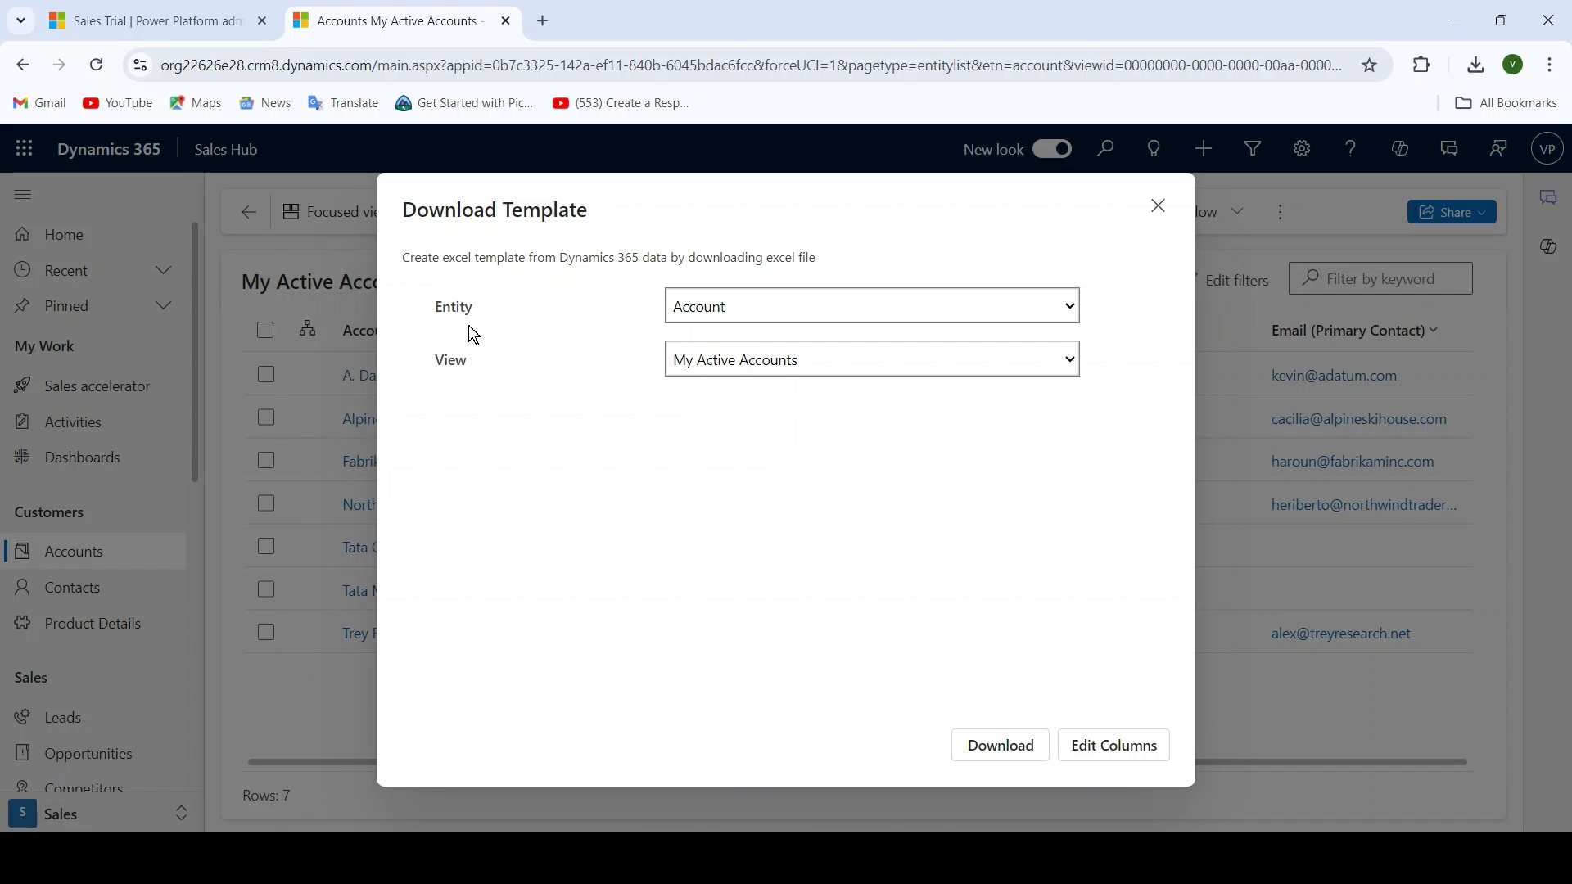
Download the Excel template for the Account entity using the My Active Accounts view.
click(690, 317)
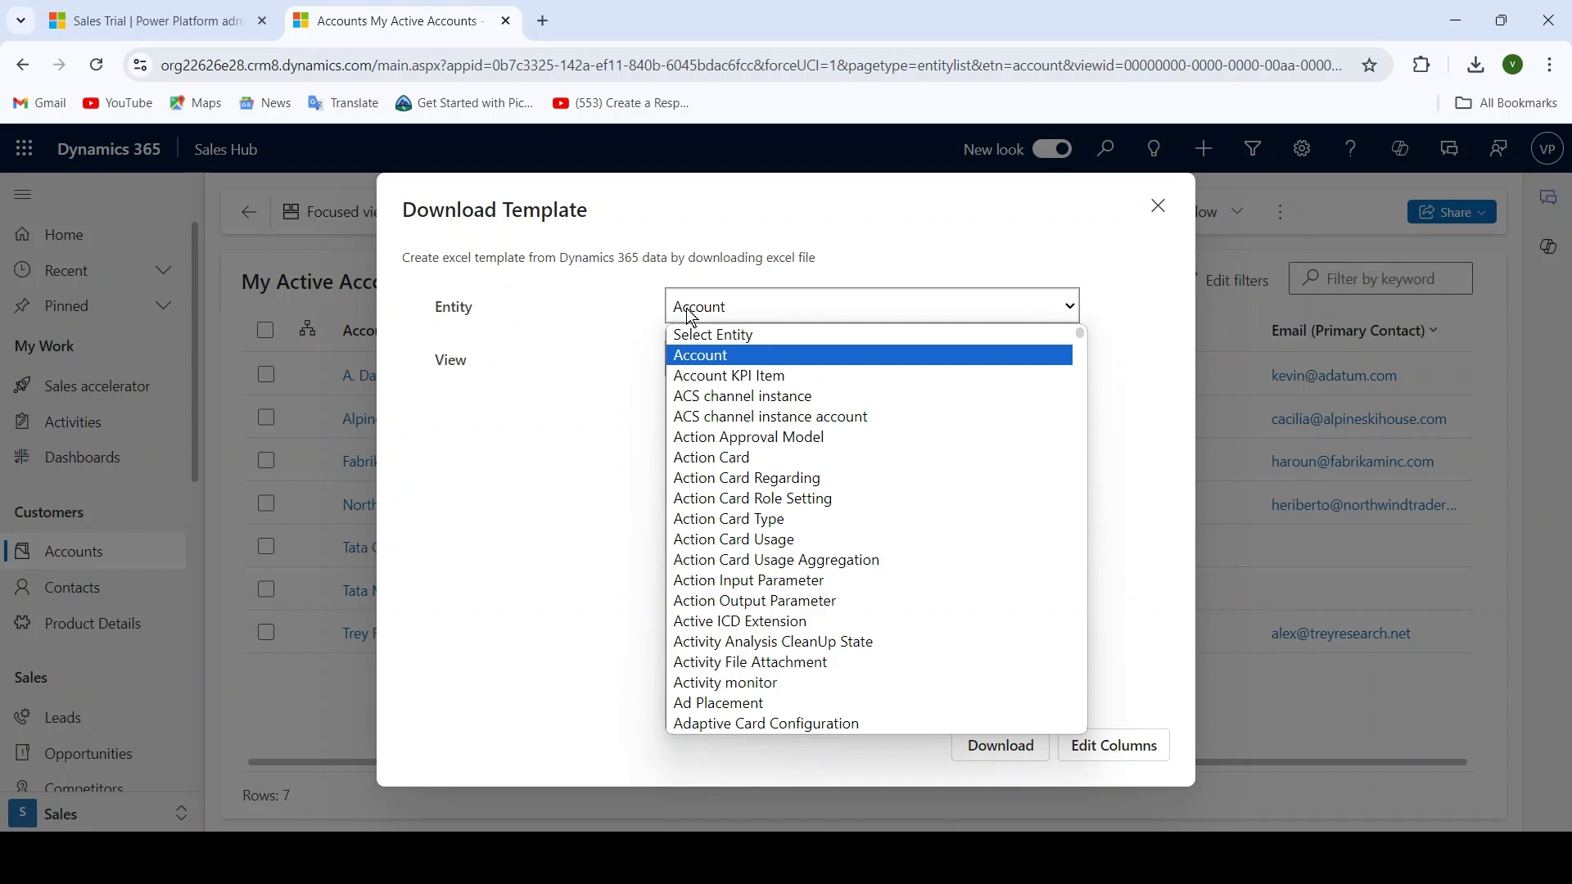
click(621, 417)
click(708, 367)
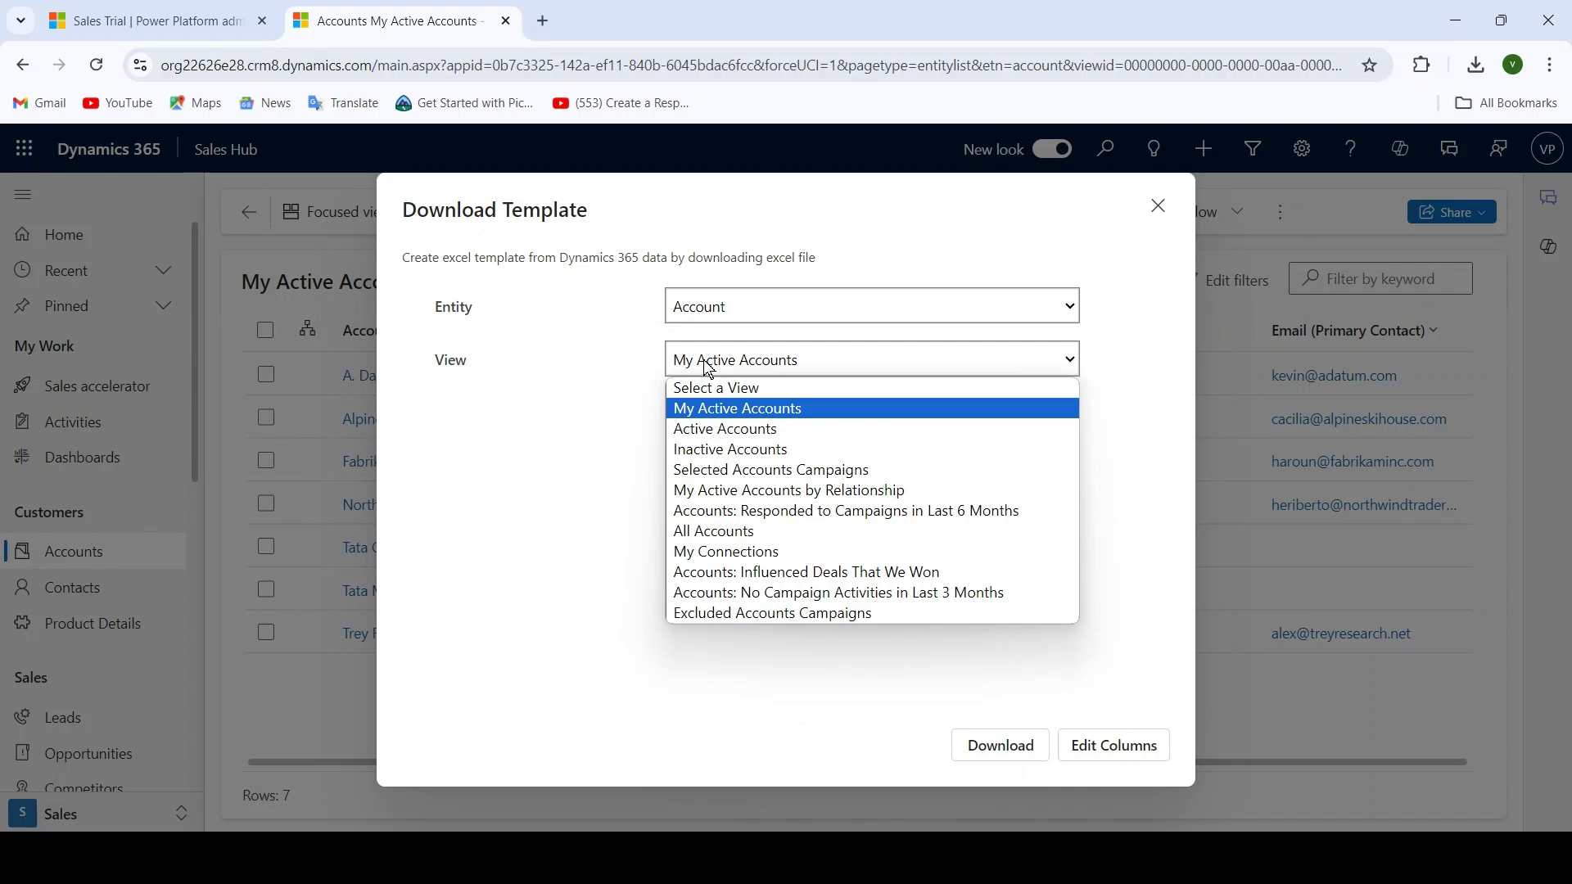
key(End)
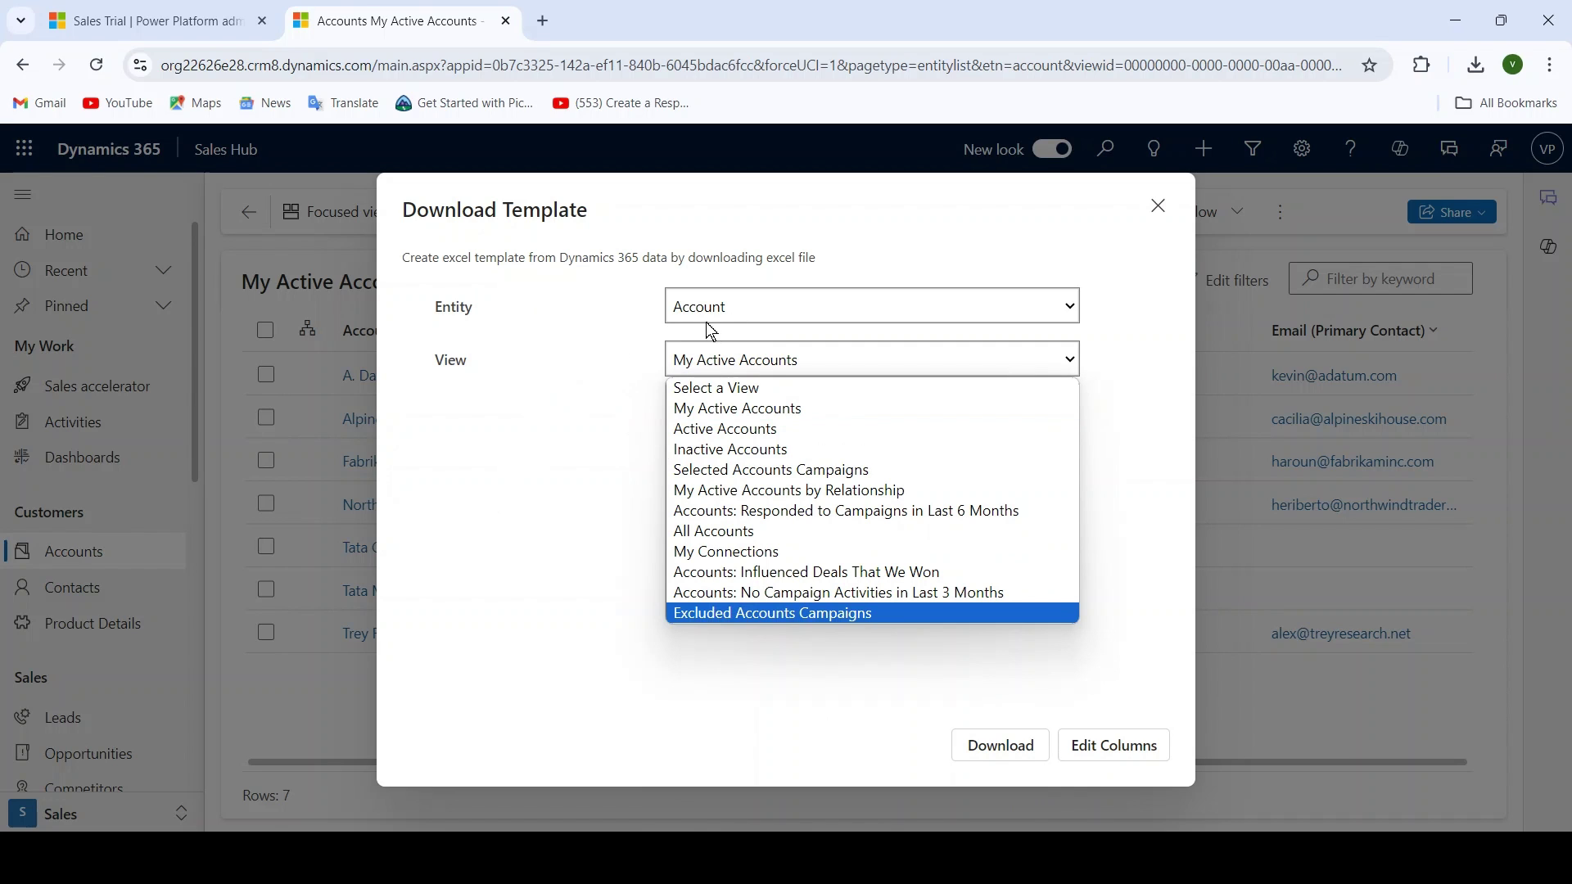
click(725, 410)
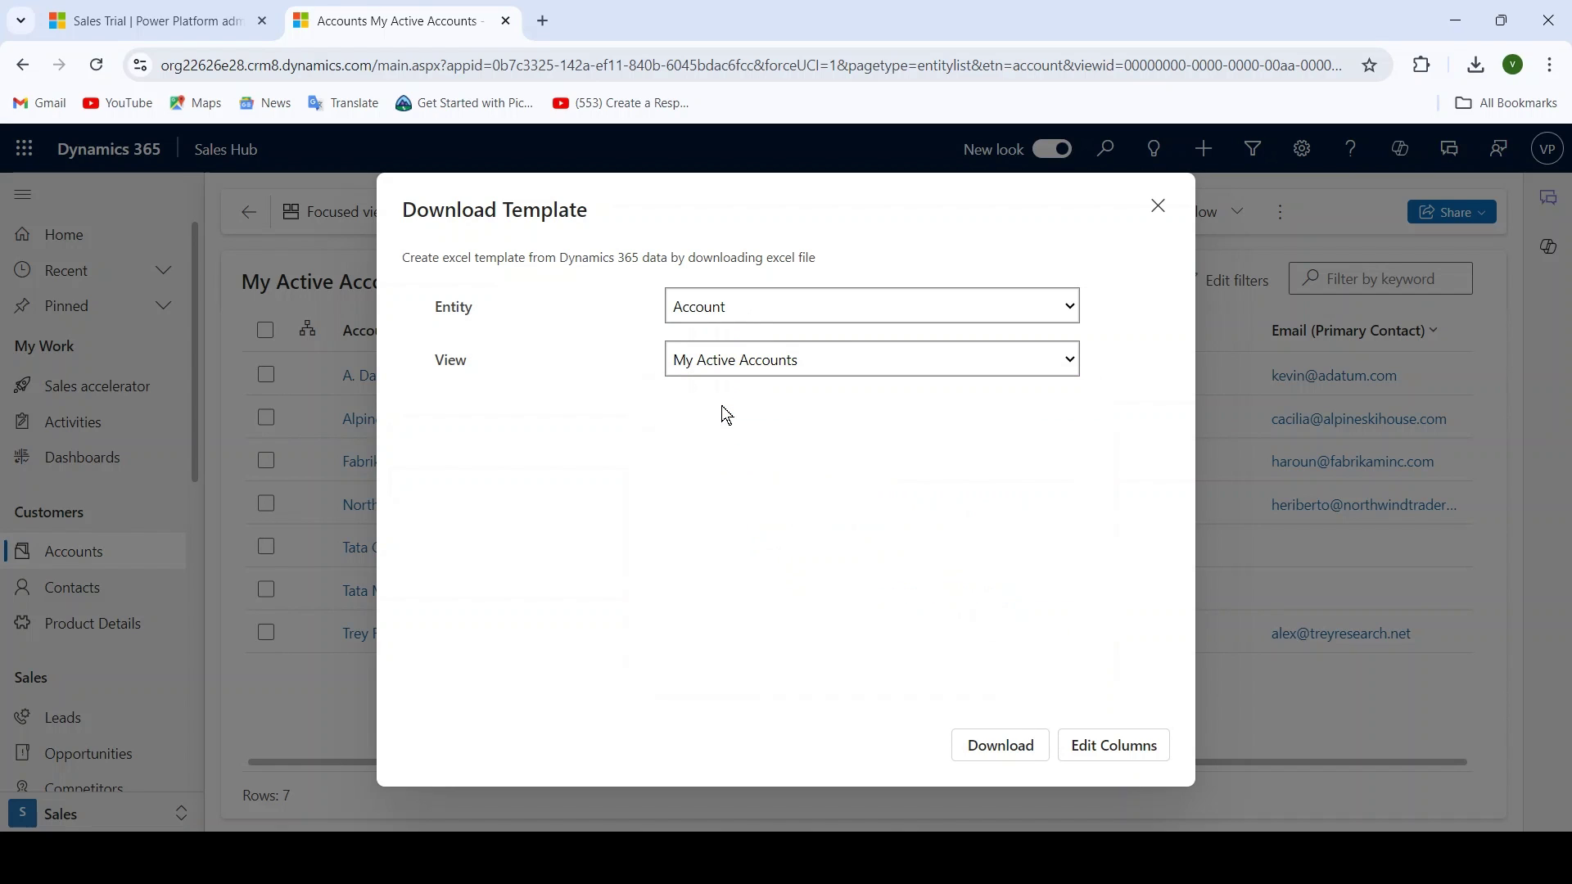
click(1001, 737)
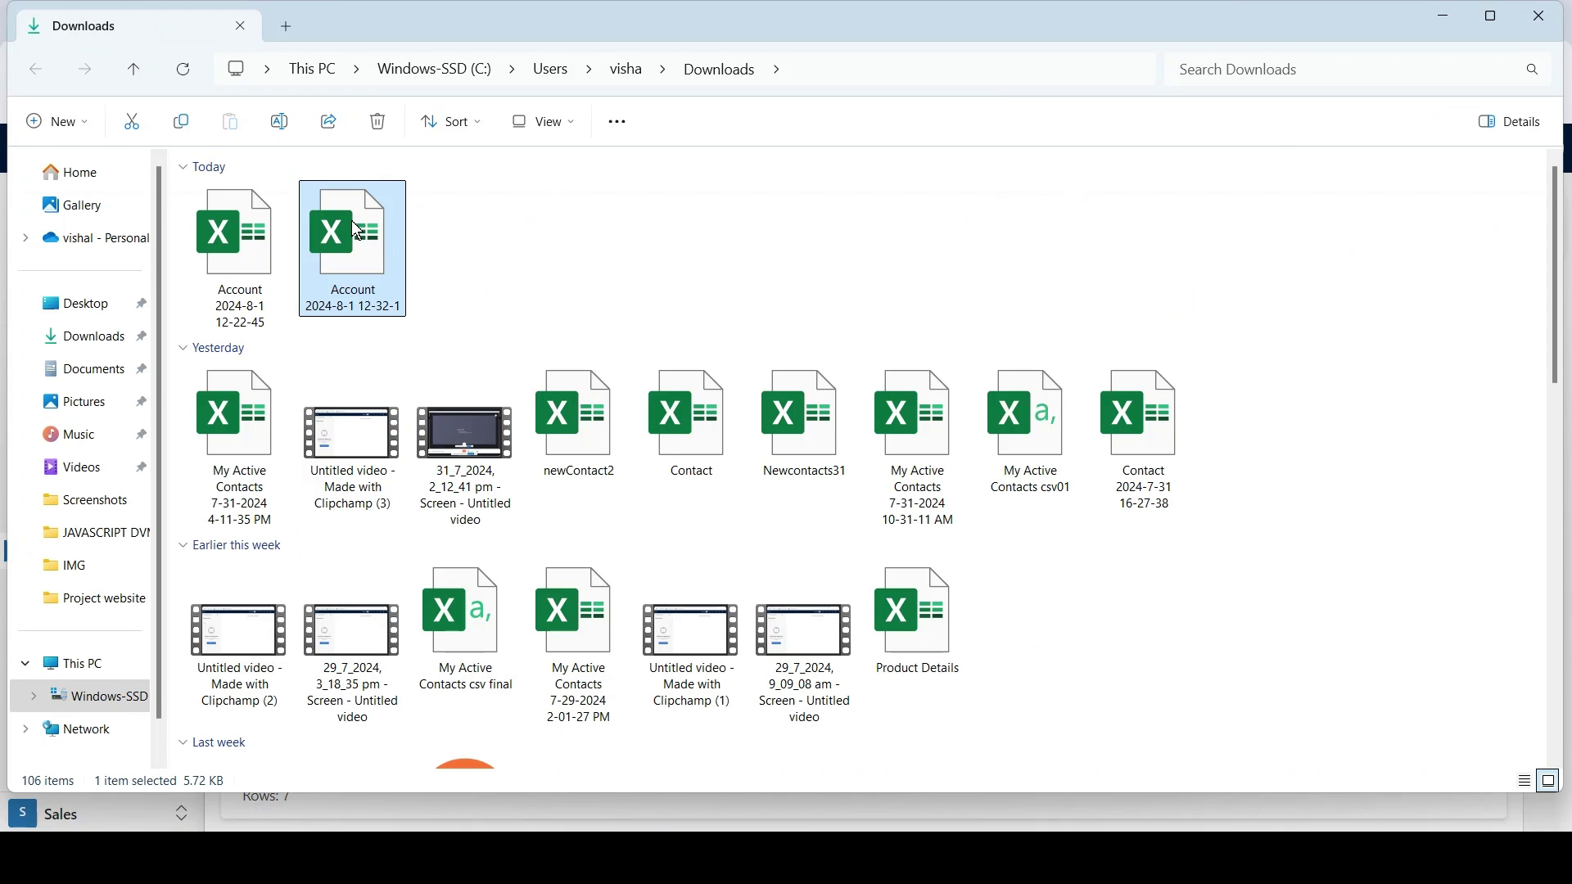
View the downloaded Account workbook in Excel and return to the Accounts list in Dynamics 365.
click(1451, 17)
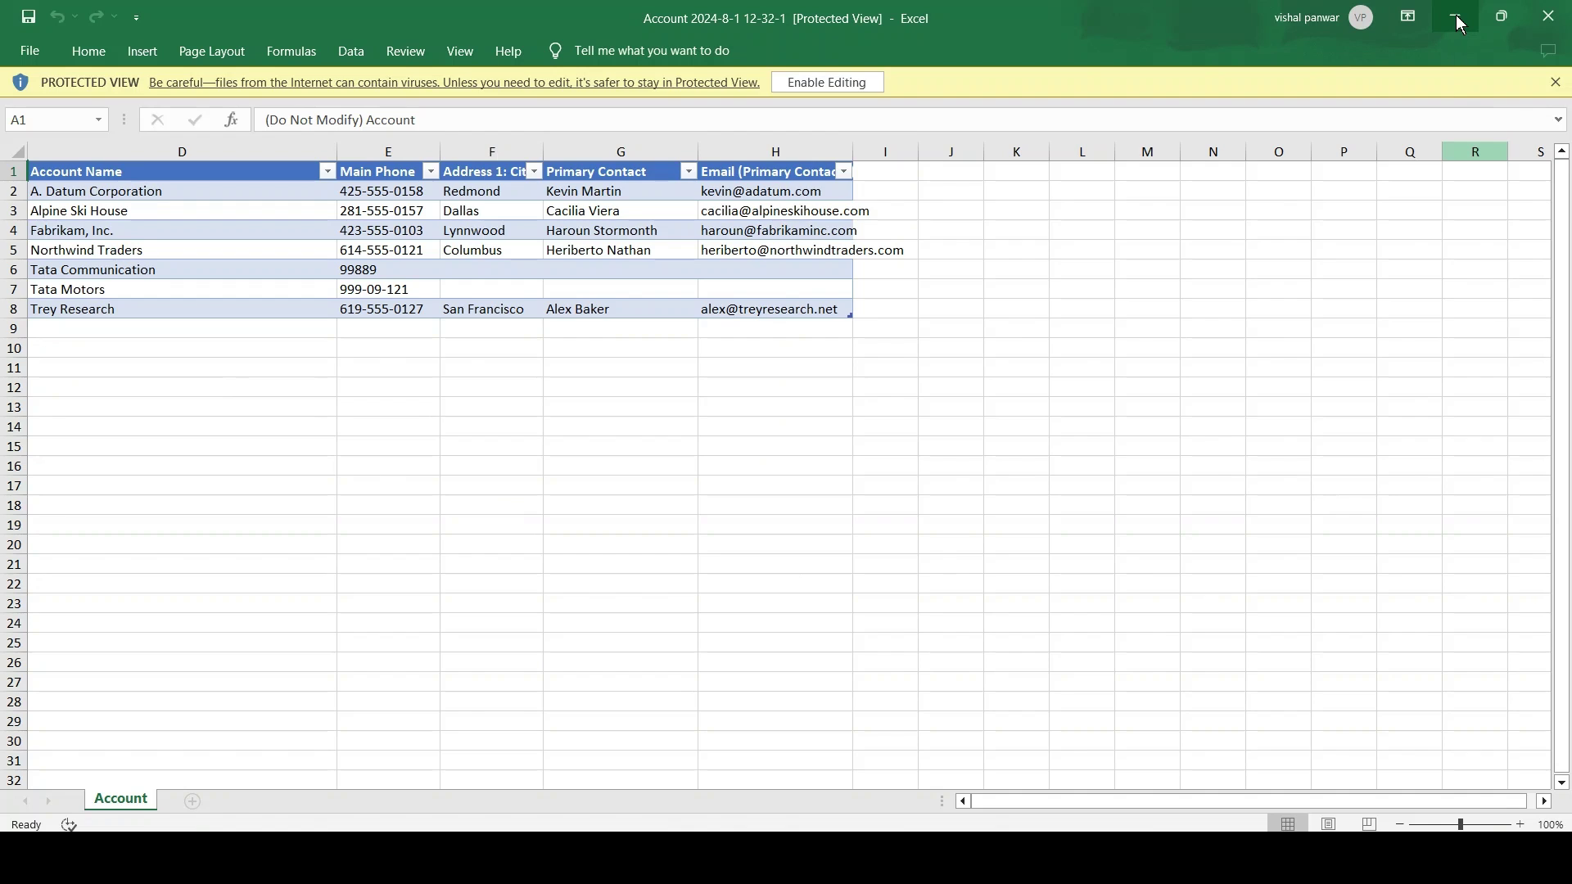
click(1461, 25)
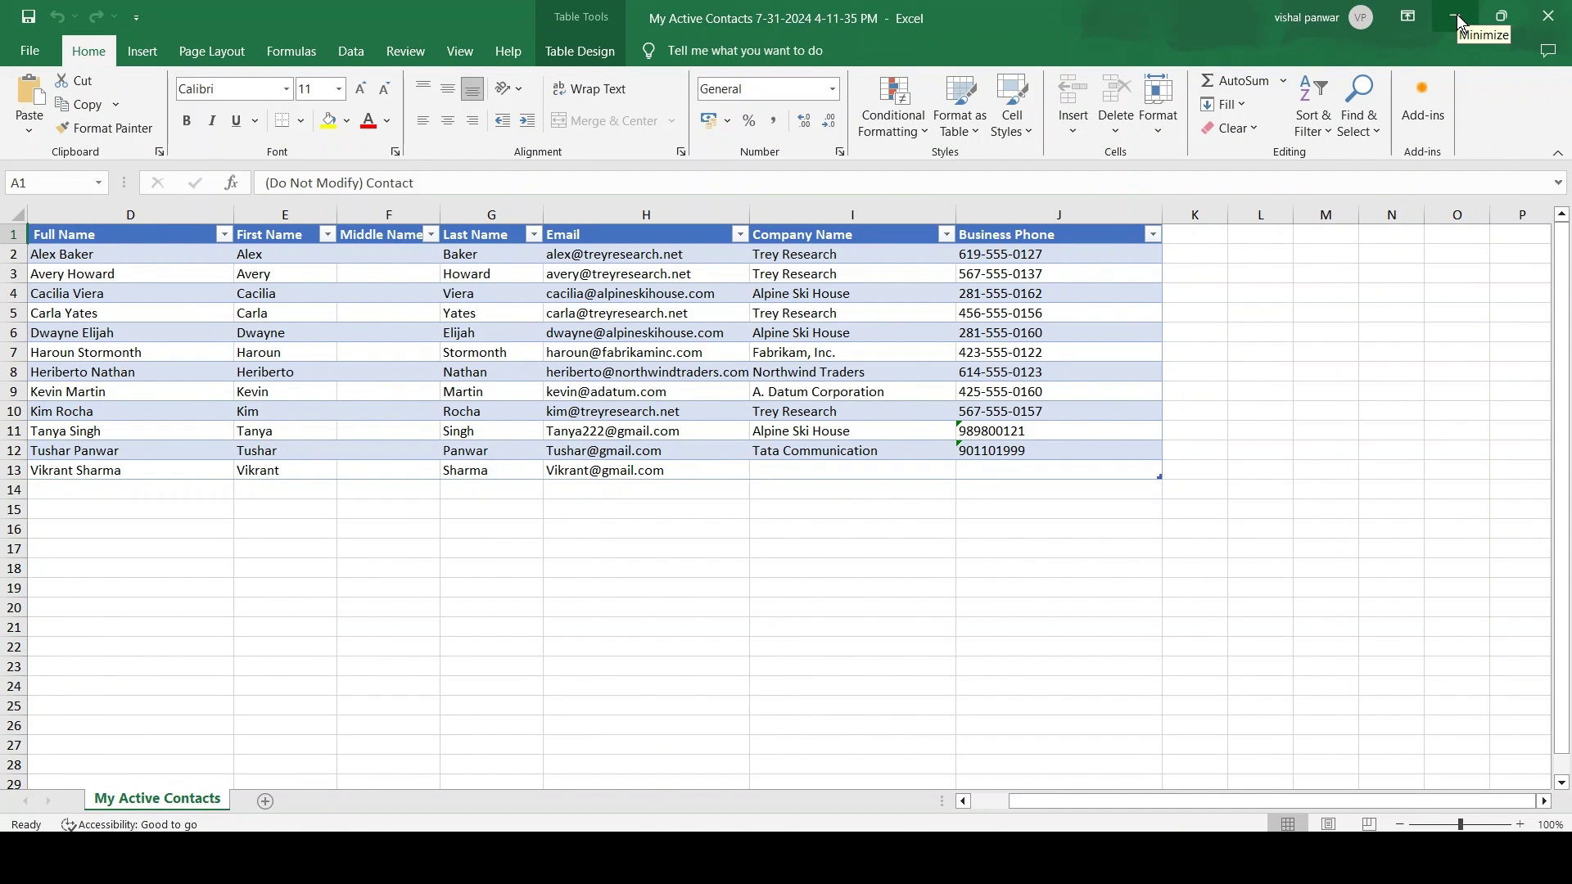
click(1461, 20)
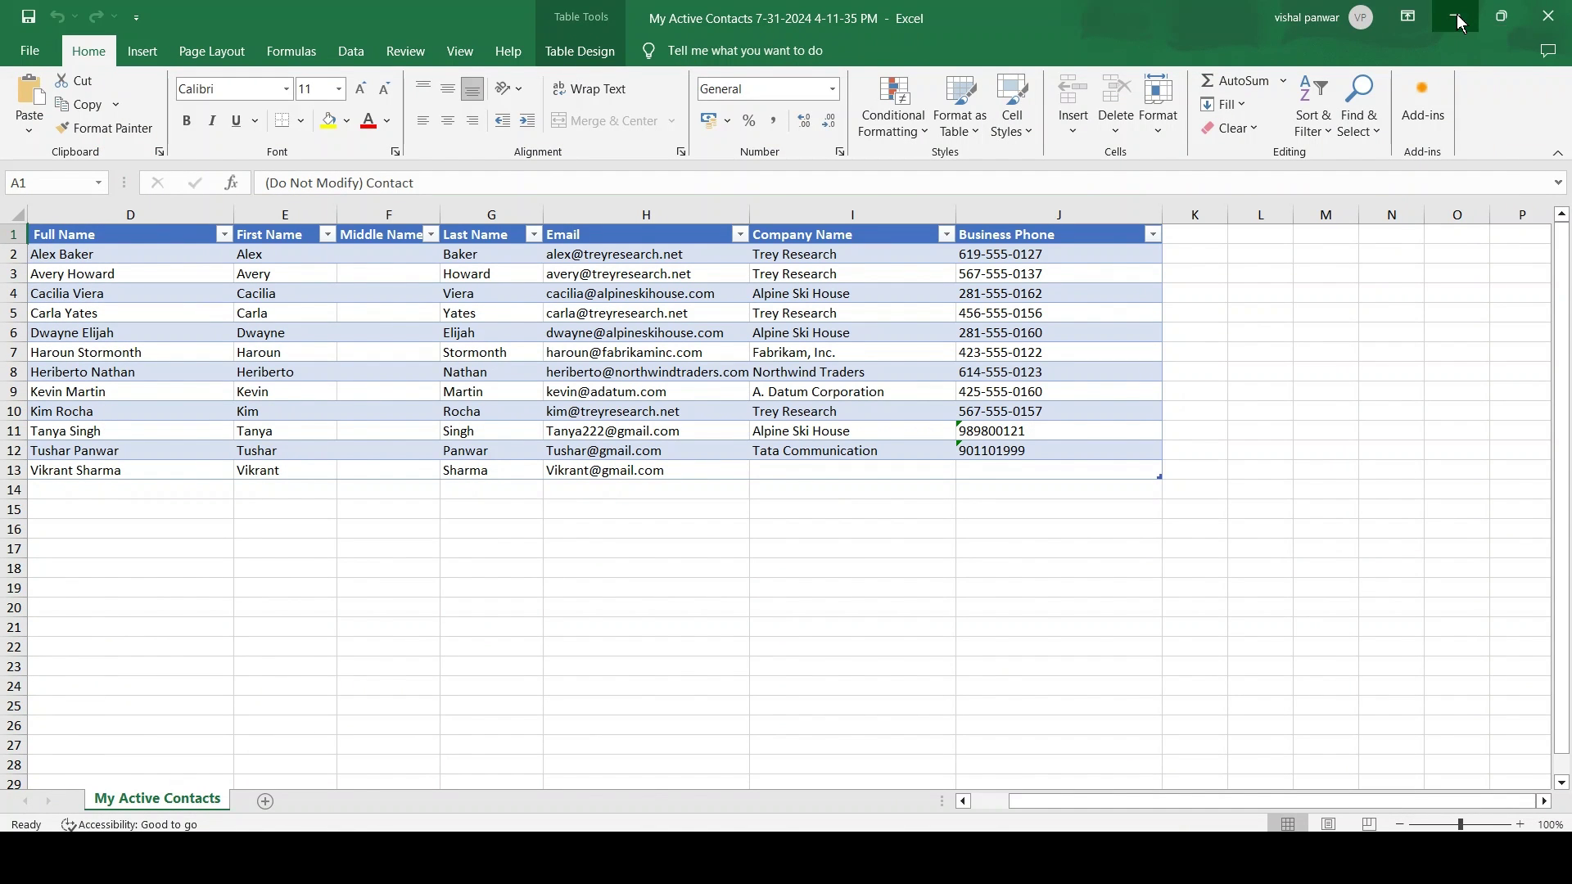
click(1461, 21)
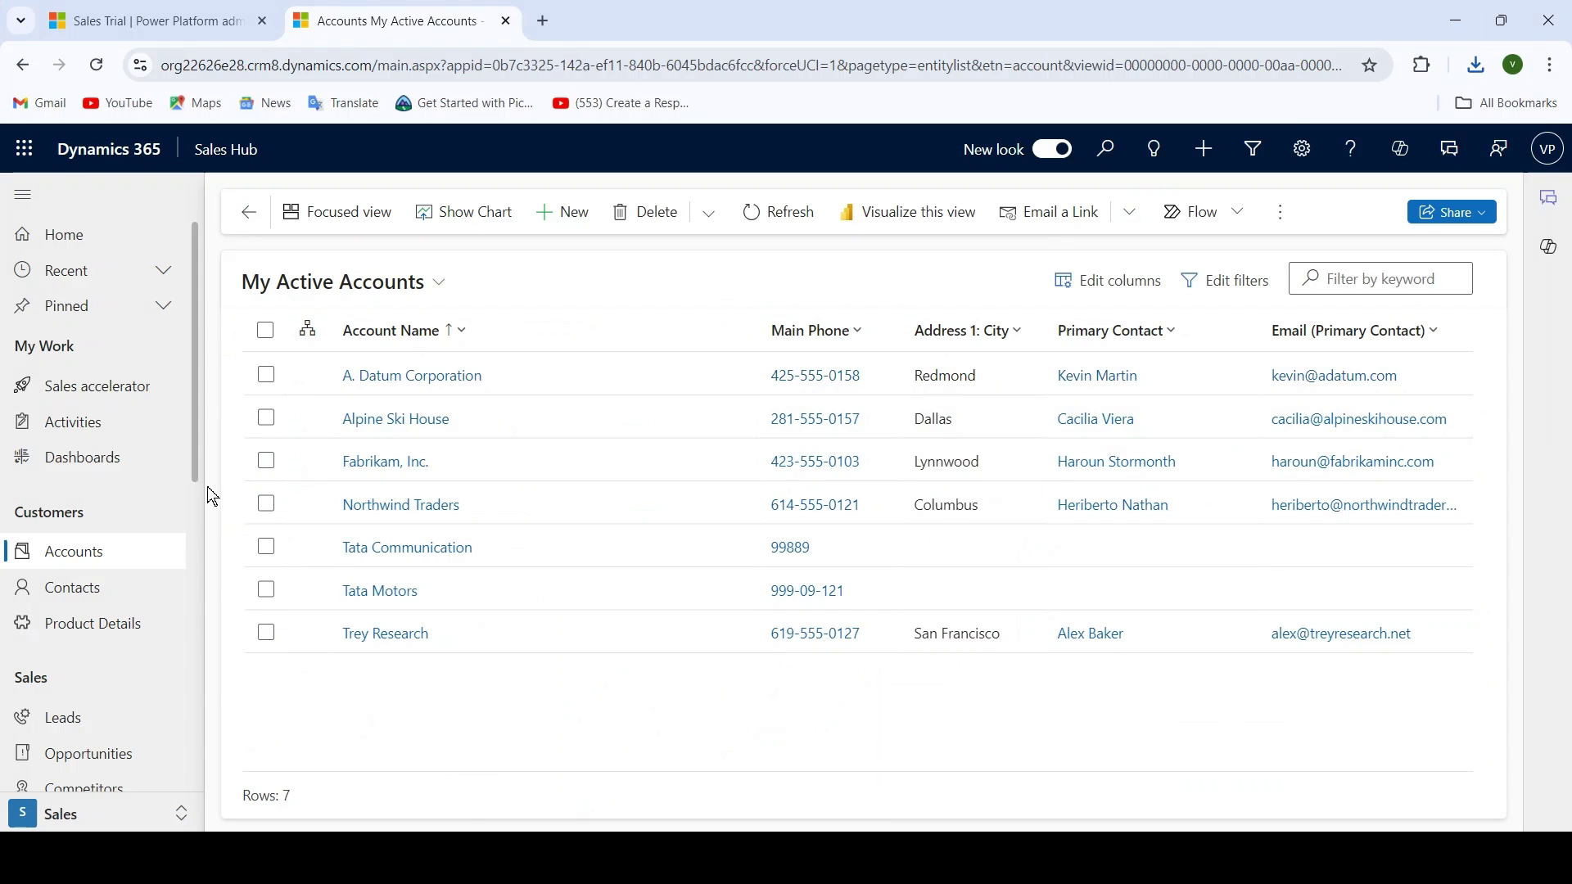
Open the Contacts list and start an import from CSV.
click(97, 591)
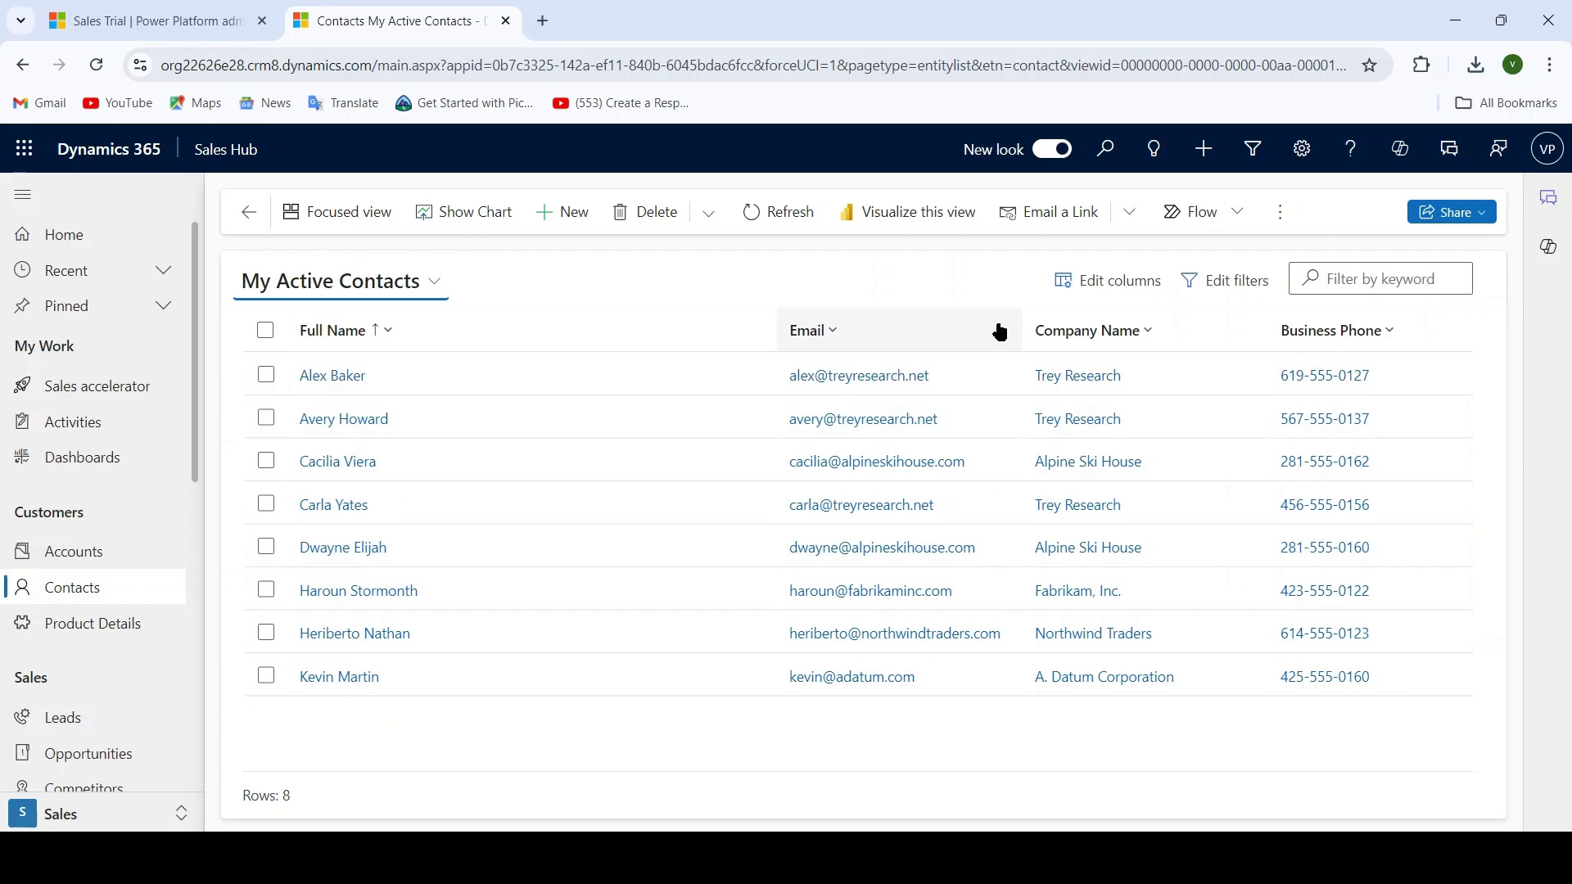
click(1280, 212)
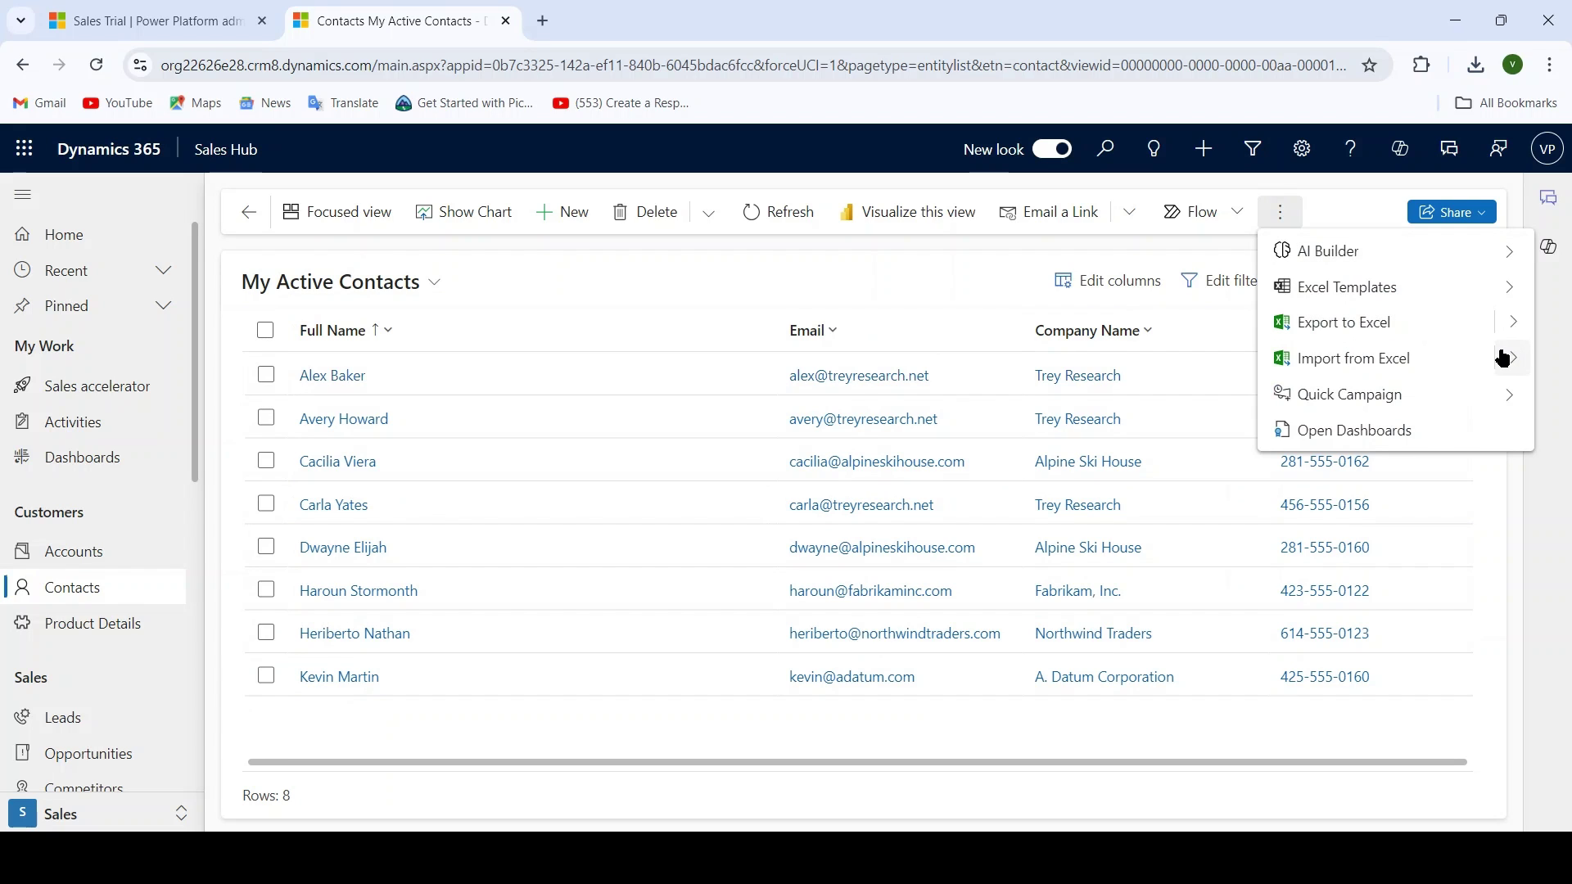
click(1503, 358)
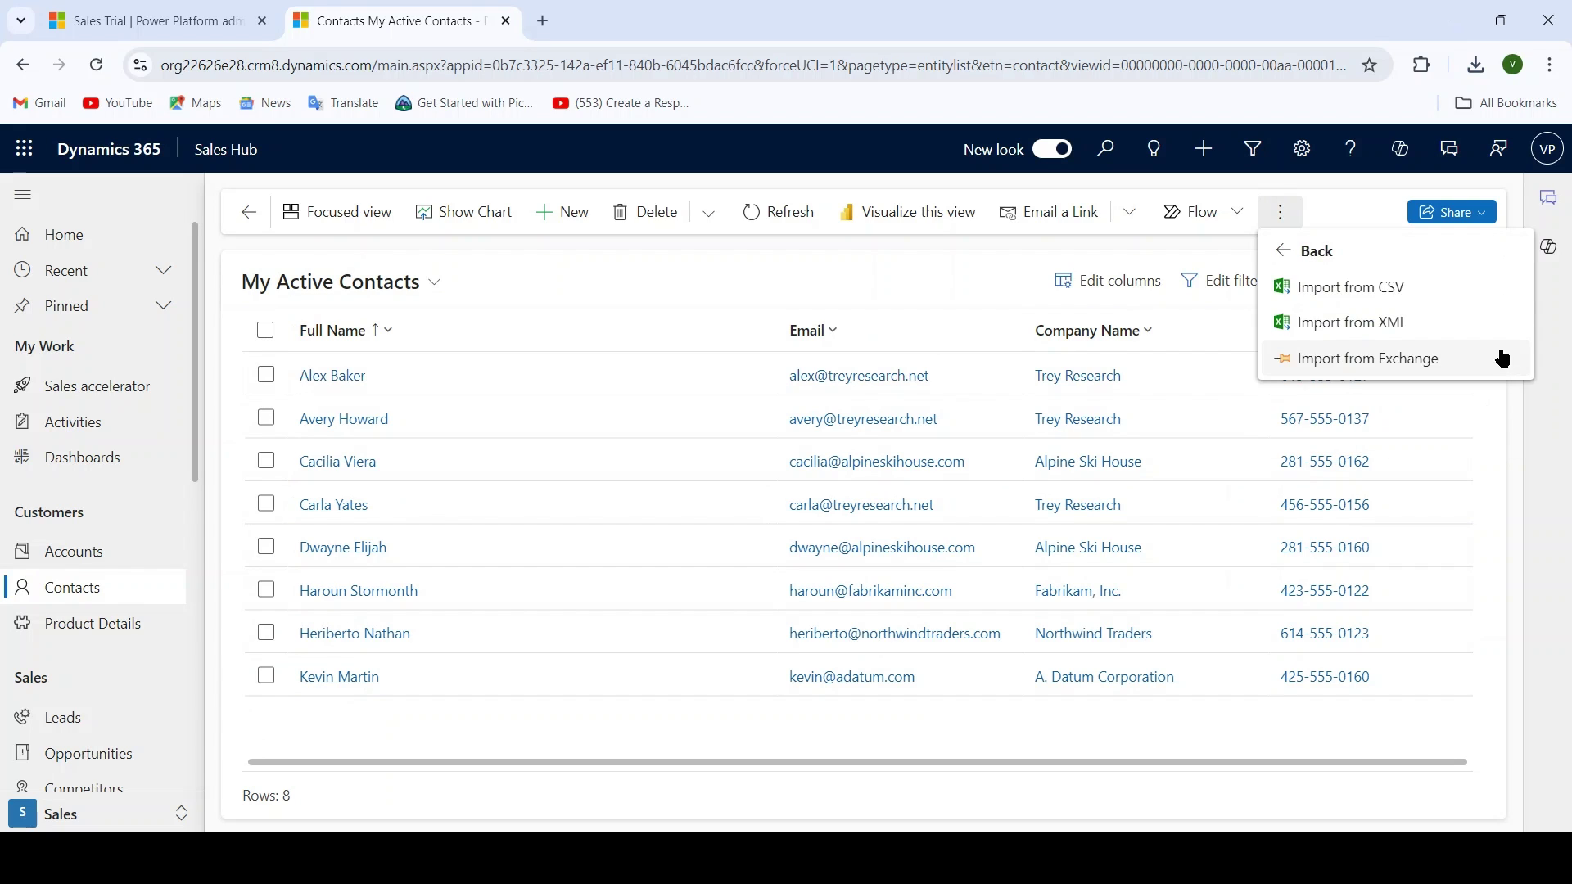
click(1408, 287)
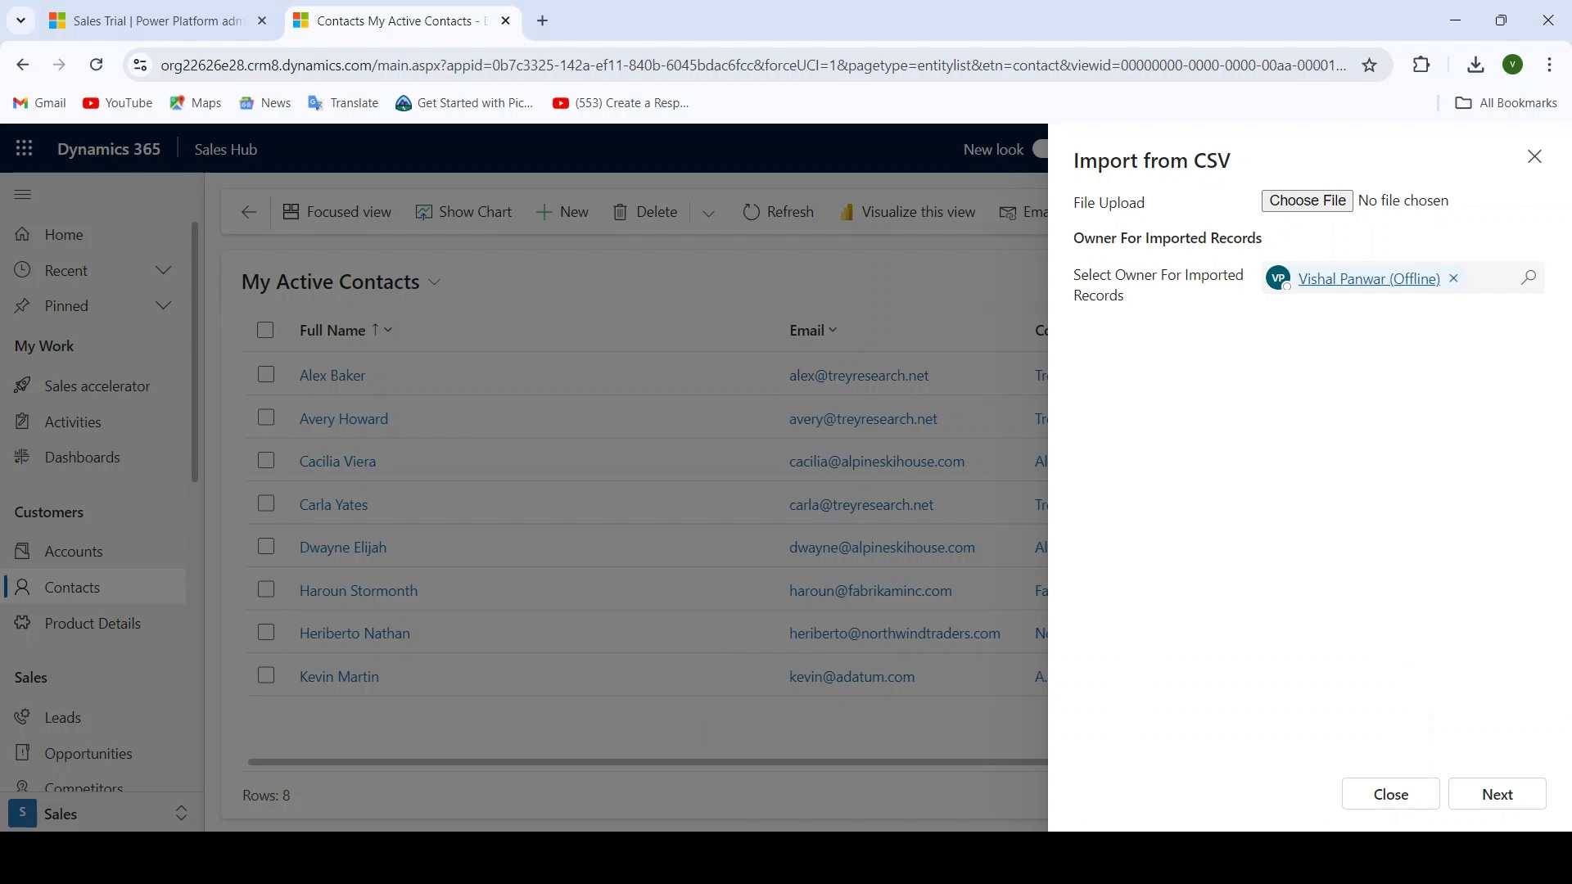
Switch to Excel to view the My Active Contacts workbook, and return to the Dynamics 365 import.
mouse_move(1069, 856)
click(830, 743)
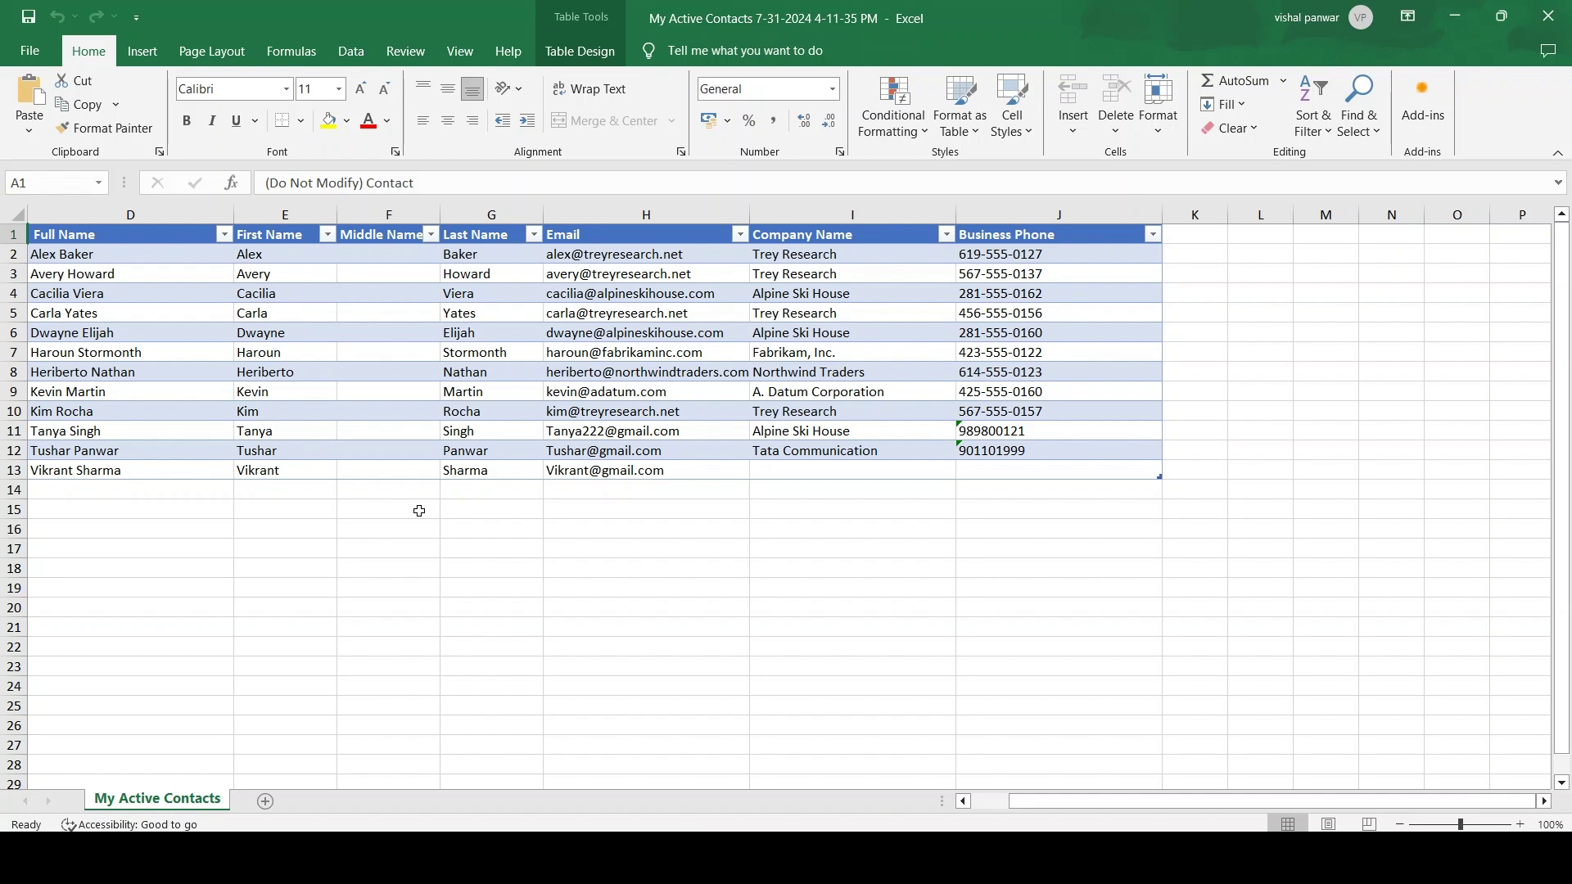
click(1454, 24)
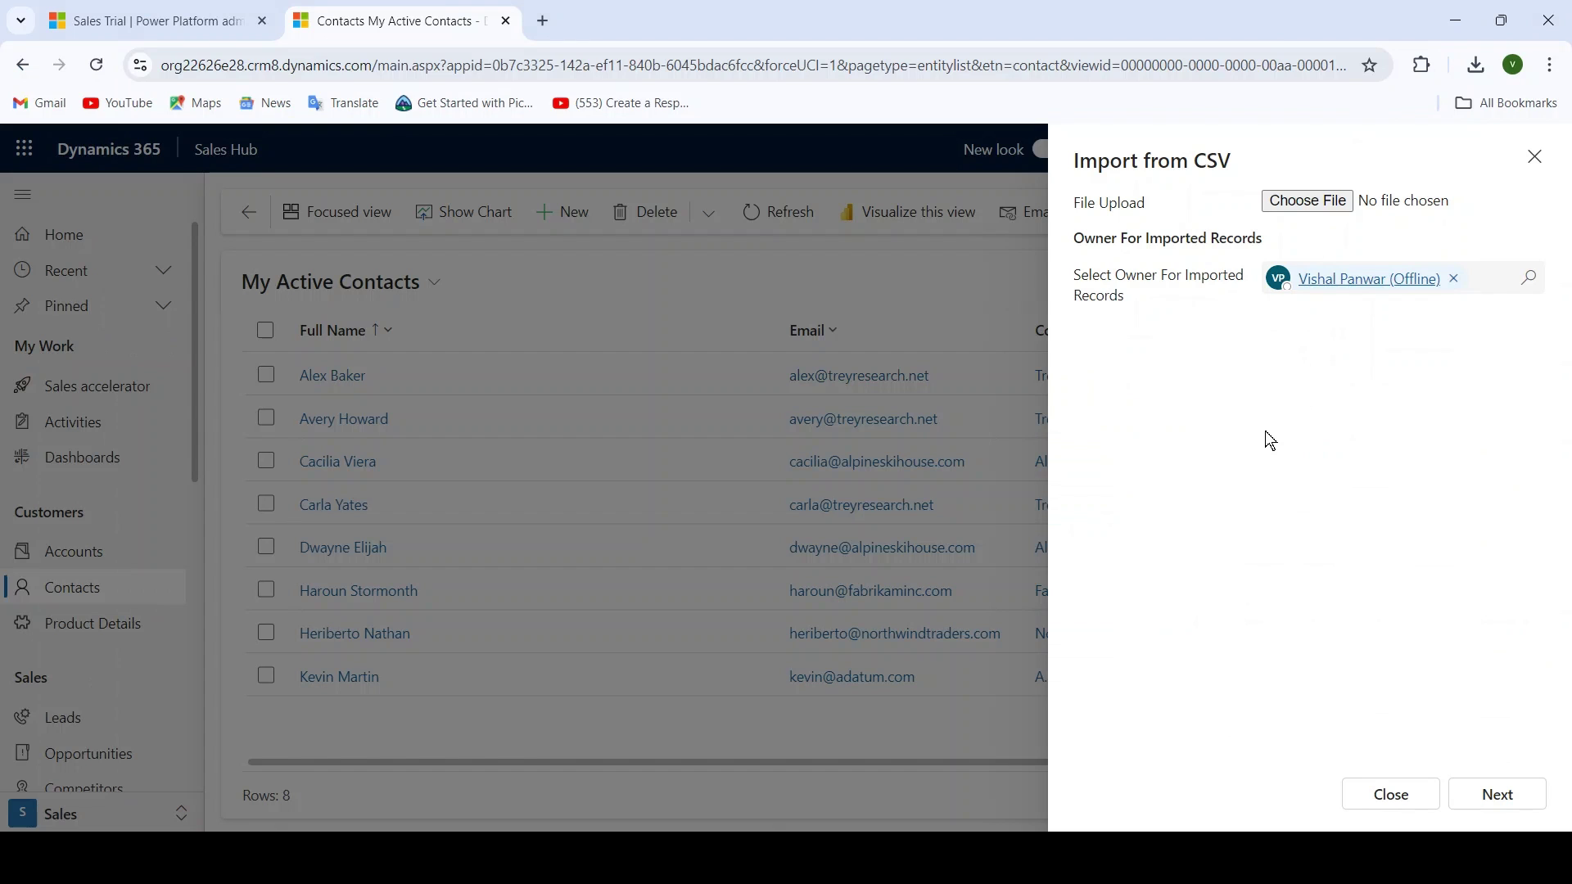
Upload My Active Contacts csv01 from Downloads and proceed to the field mapping with the default delimiter and duplicate settings.
click(1308, 205)
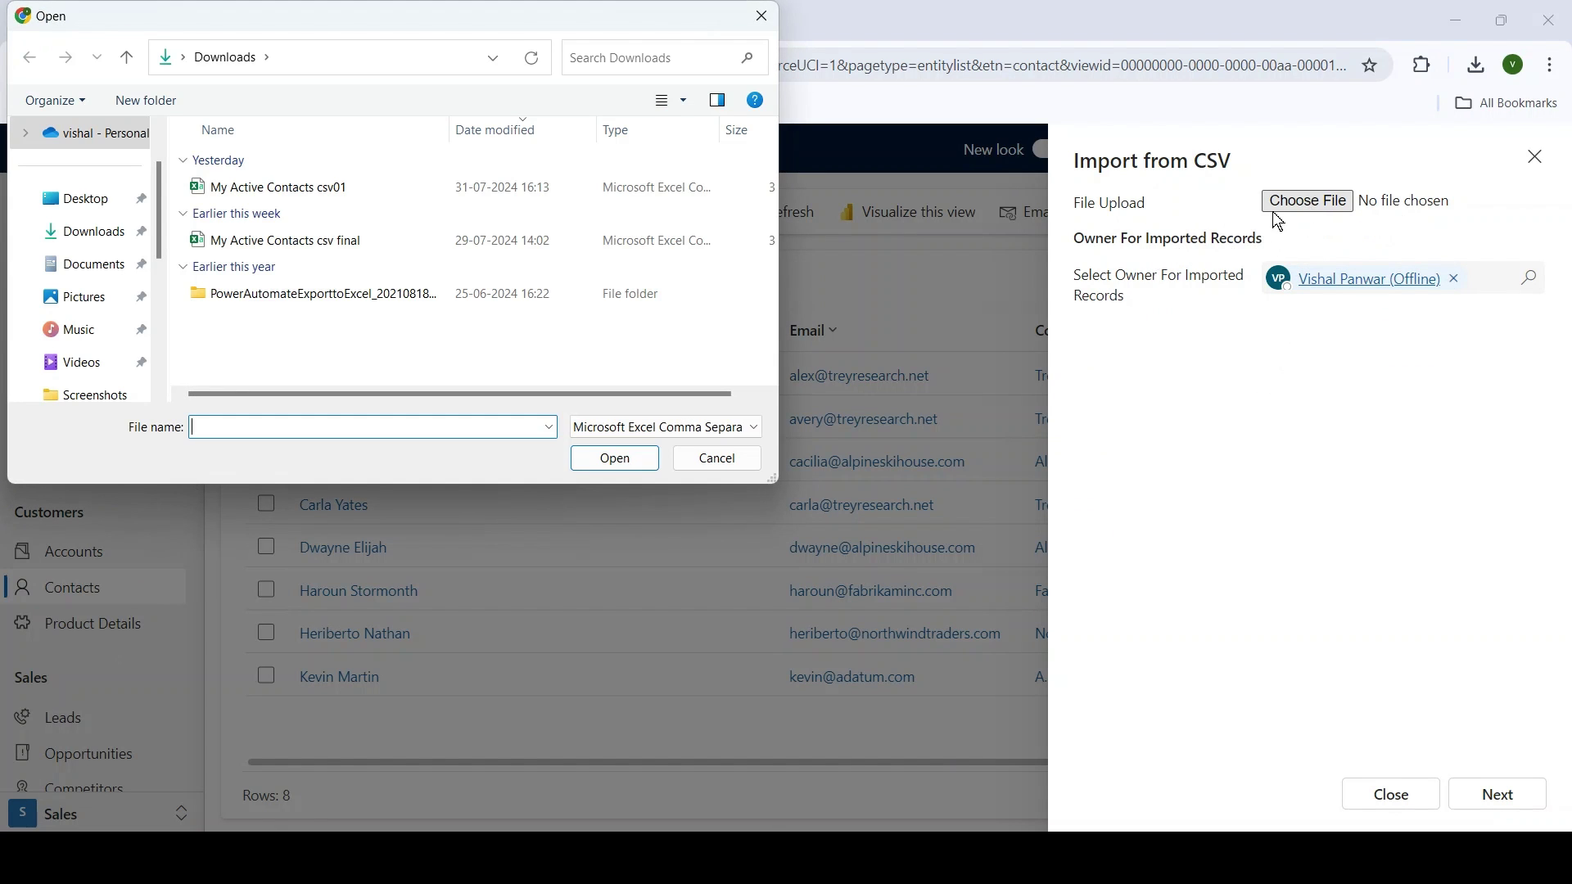
click(333, 187)
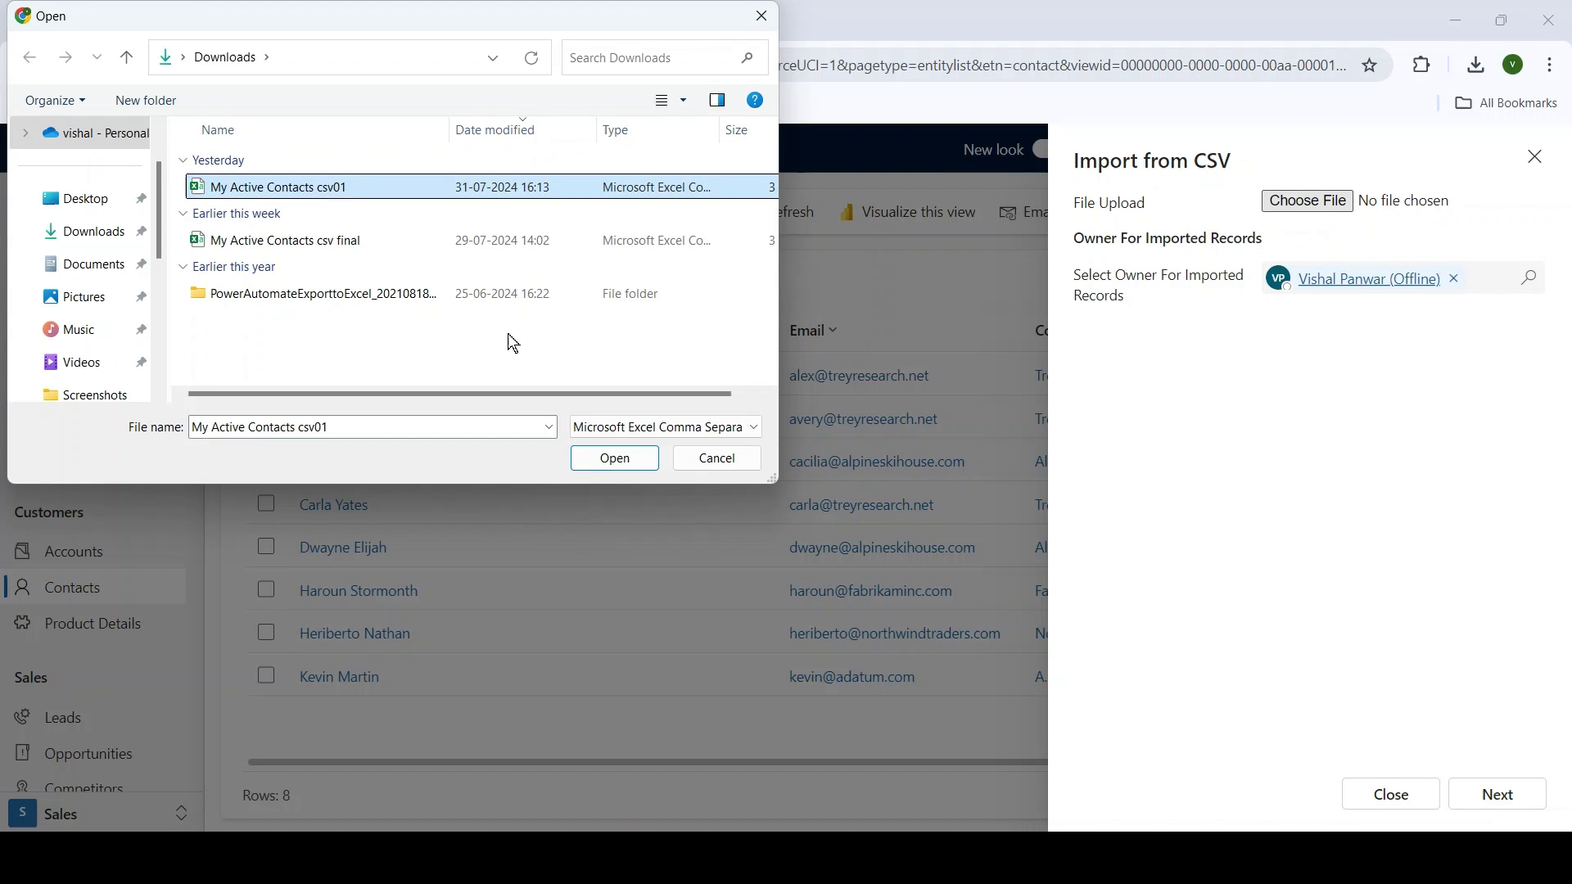
click(631, 461)
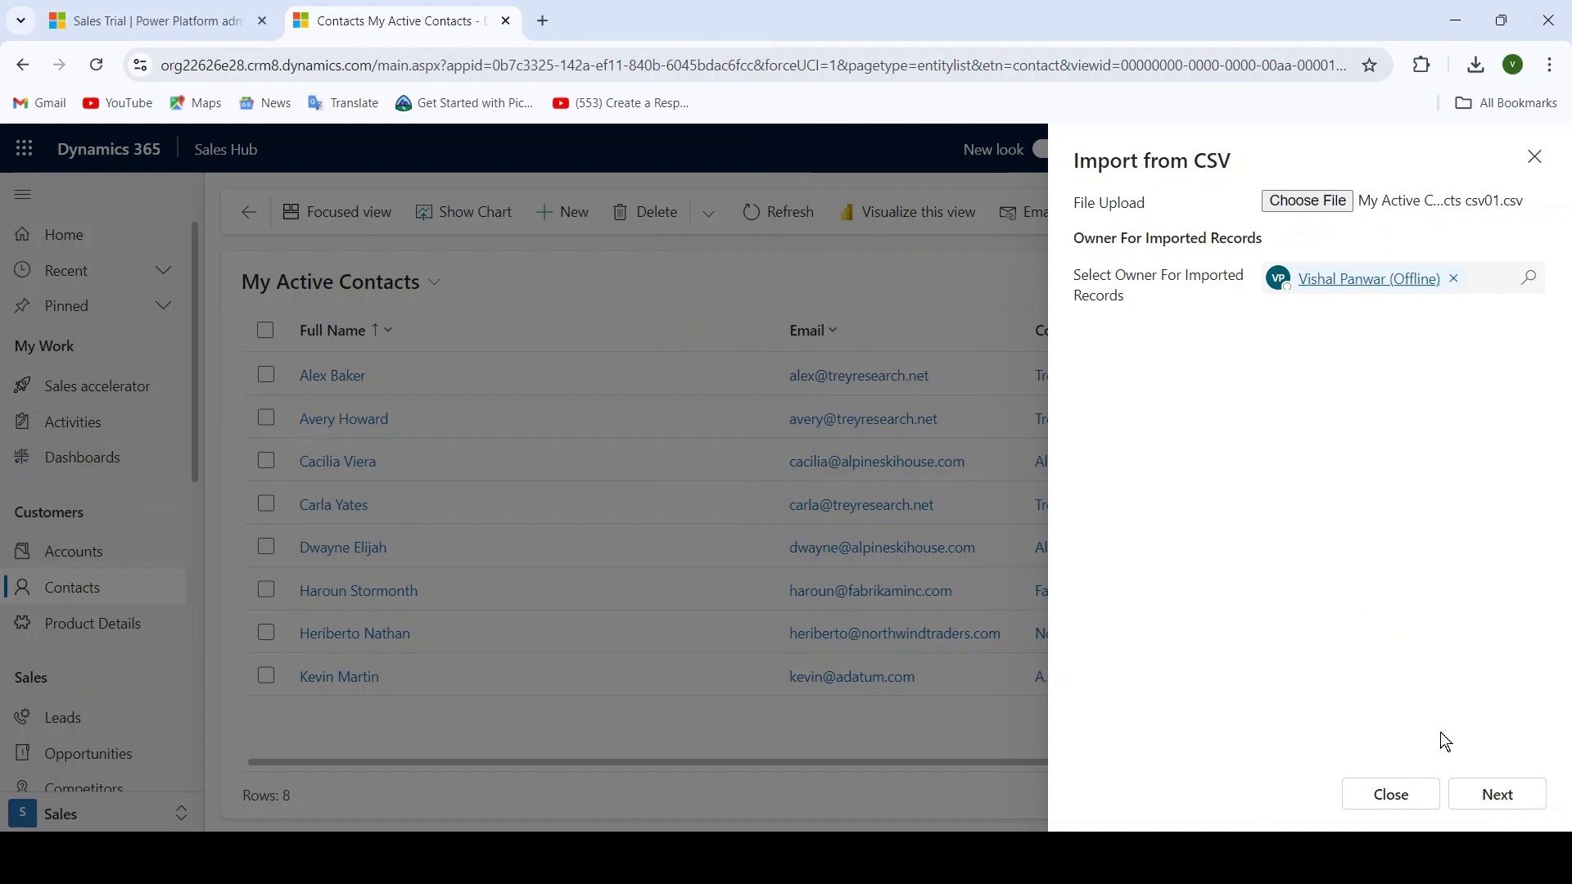
click(1486, 794)
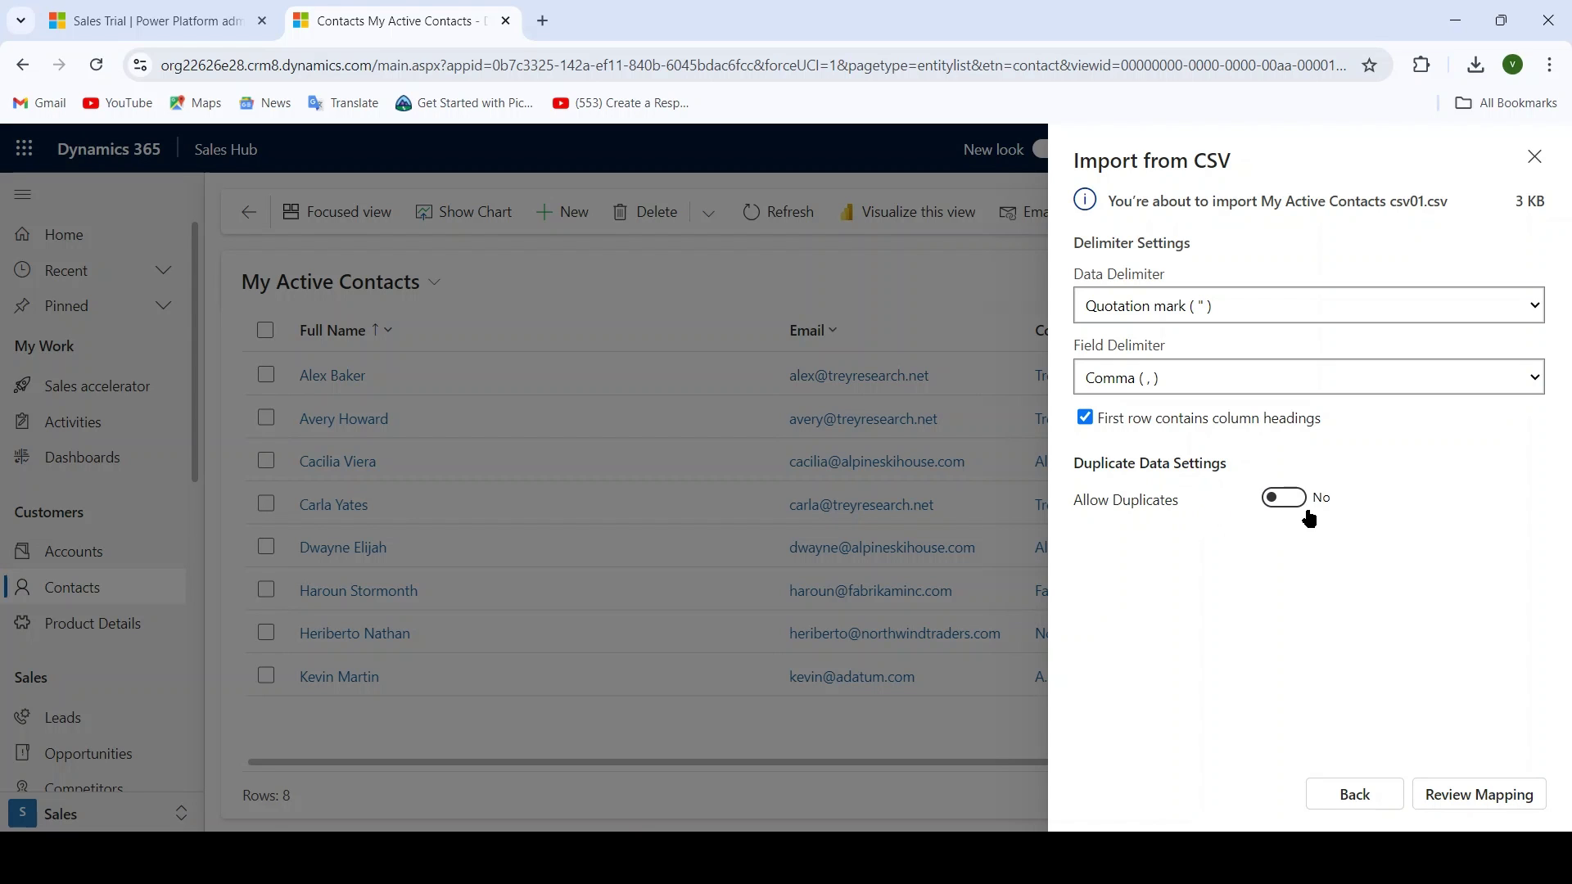
click(1480, 796)
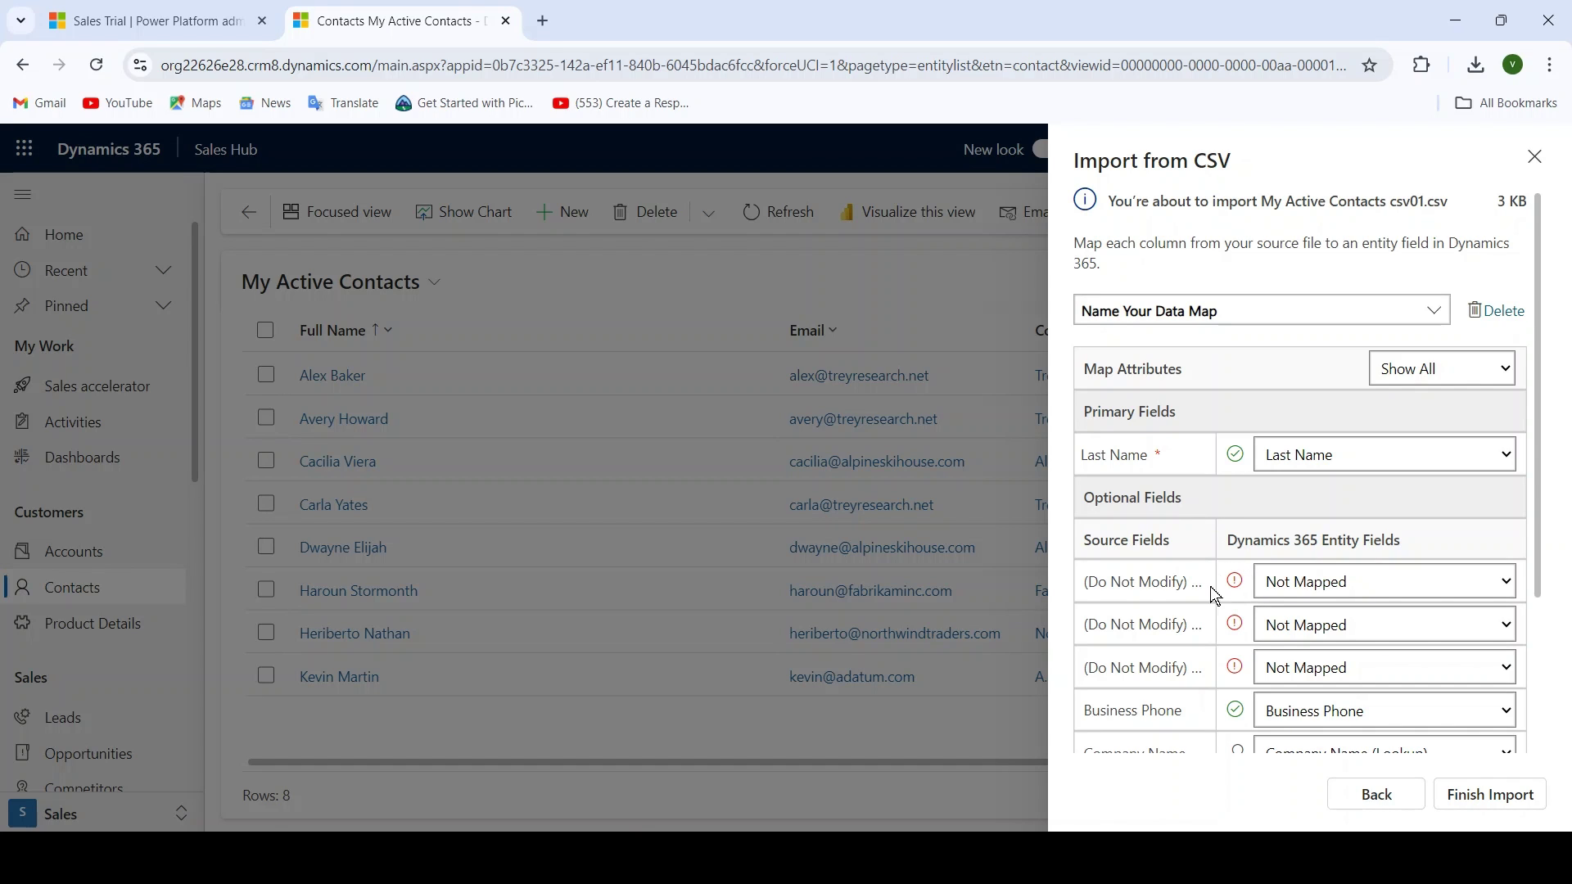
Examine the field mappings and the target fields available for the third unmapped (Do Not Modify) column.
scroll(1211, 614, down, 1)
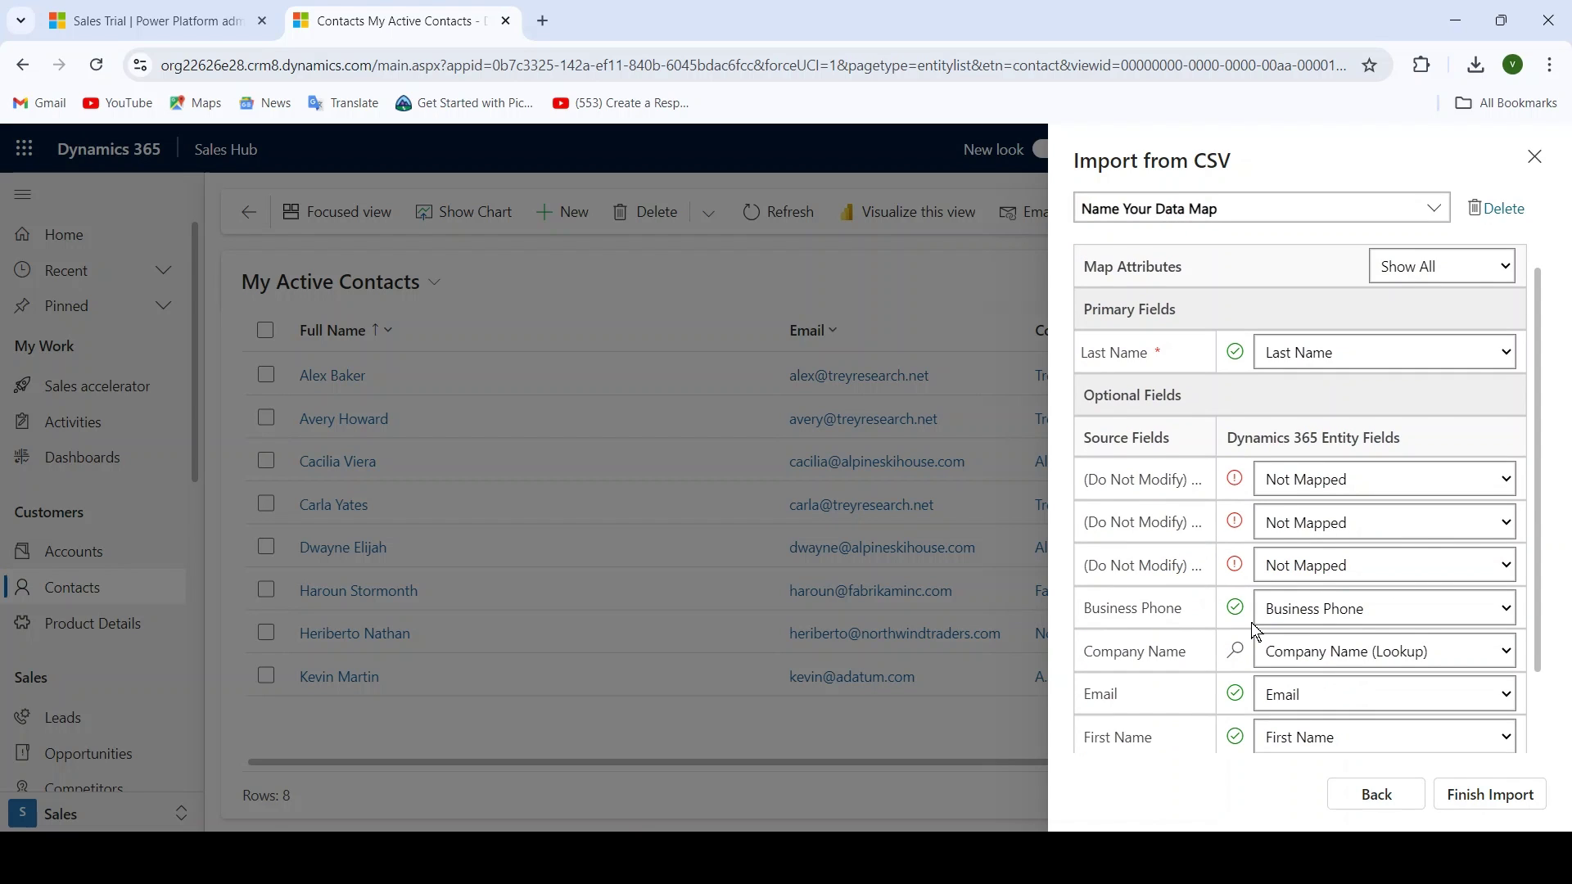
click(1368, 574)
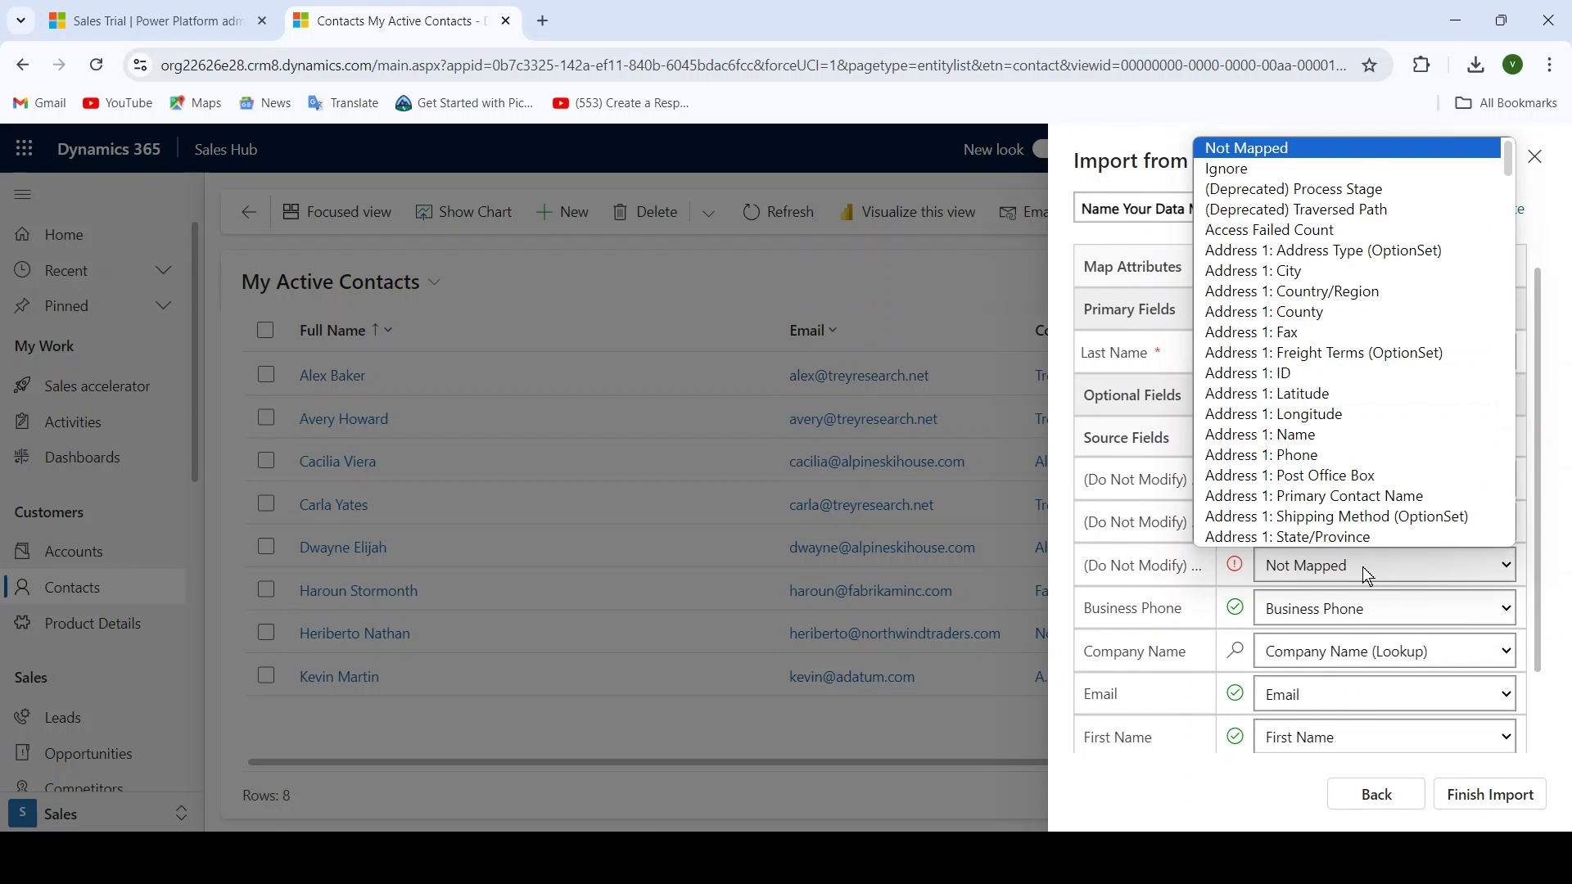
scroll(1310, 458, down, 1)
scroll(1277, 414, up, 1)
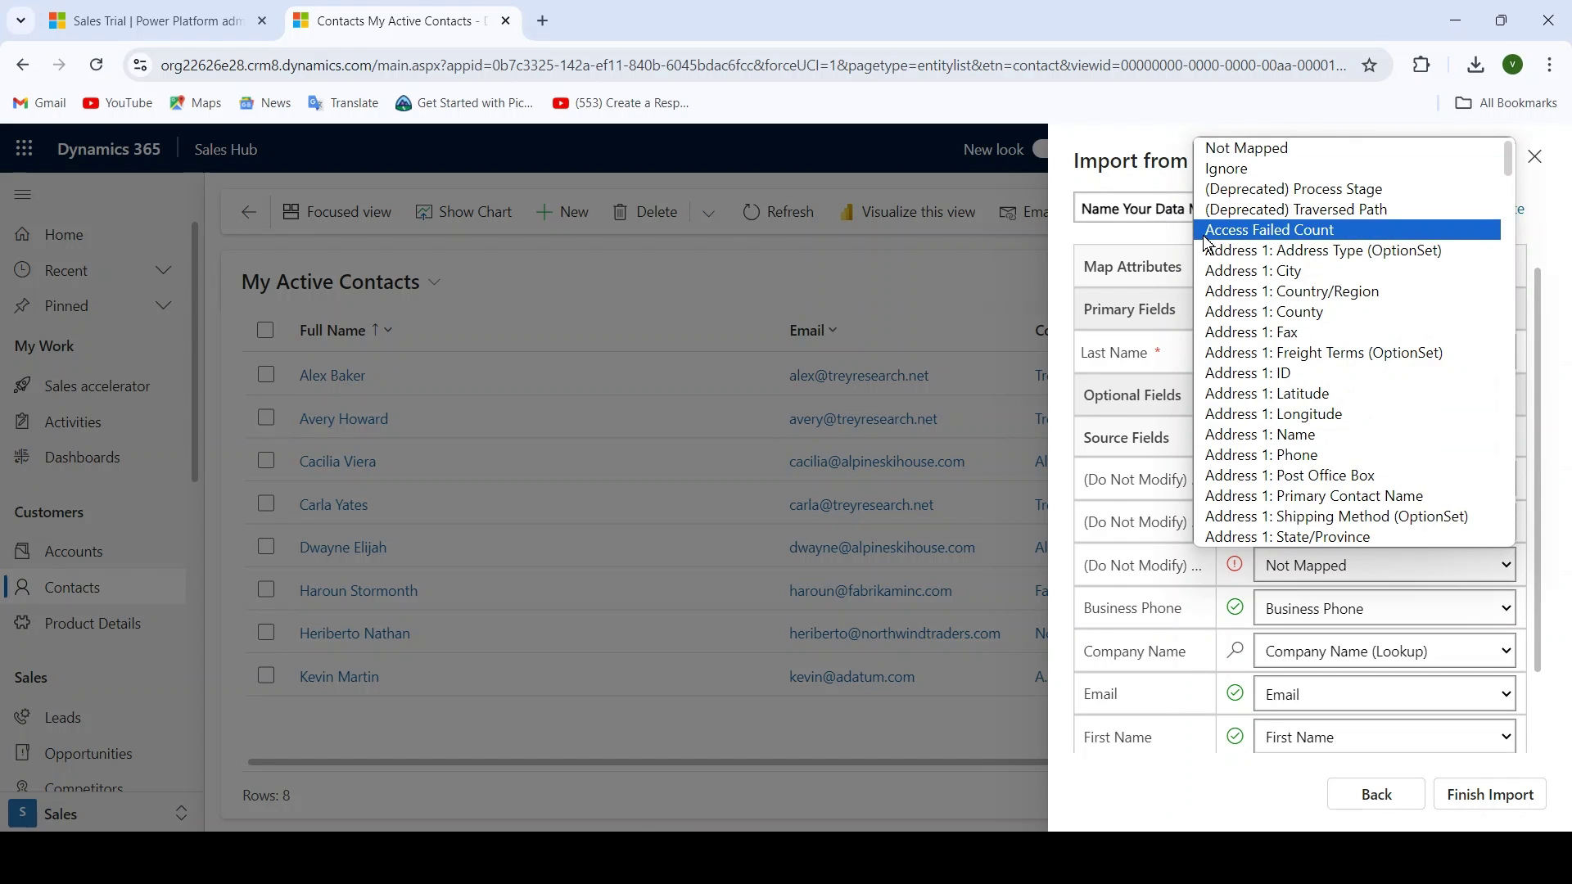
click(1074, 434)
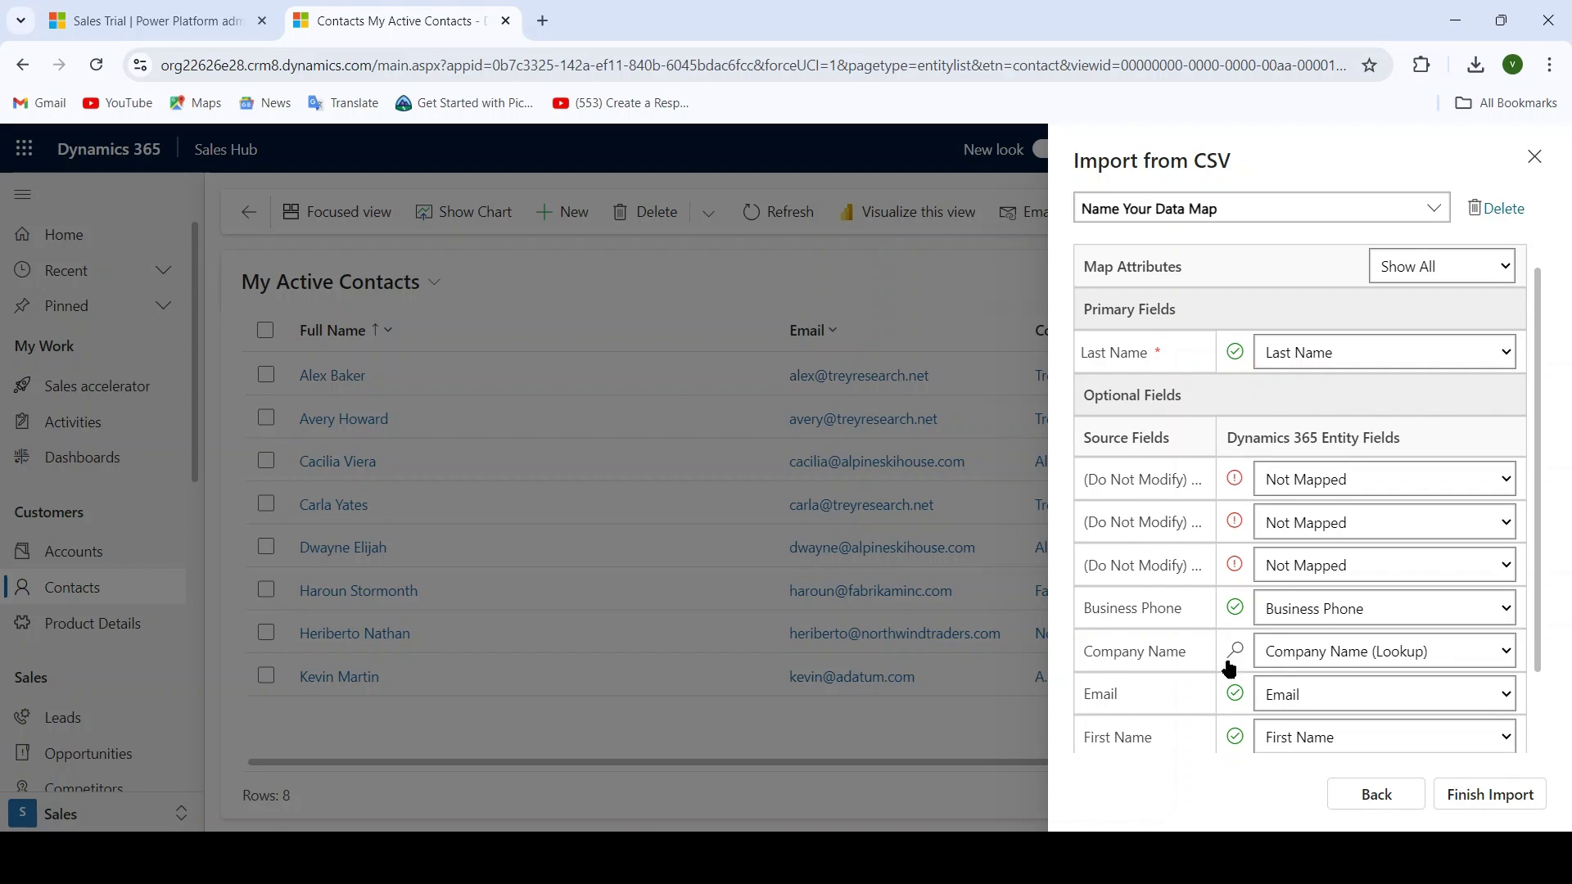
Try to finish the import with fields left unmapped, and cancel the data submission.
scroll(1228, 666, down, 1)
click(1465, 795)
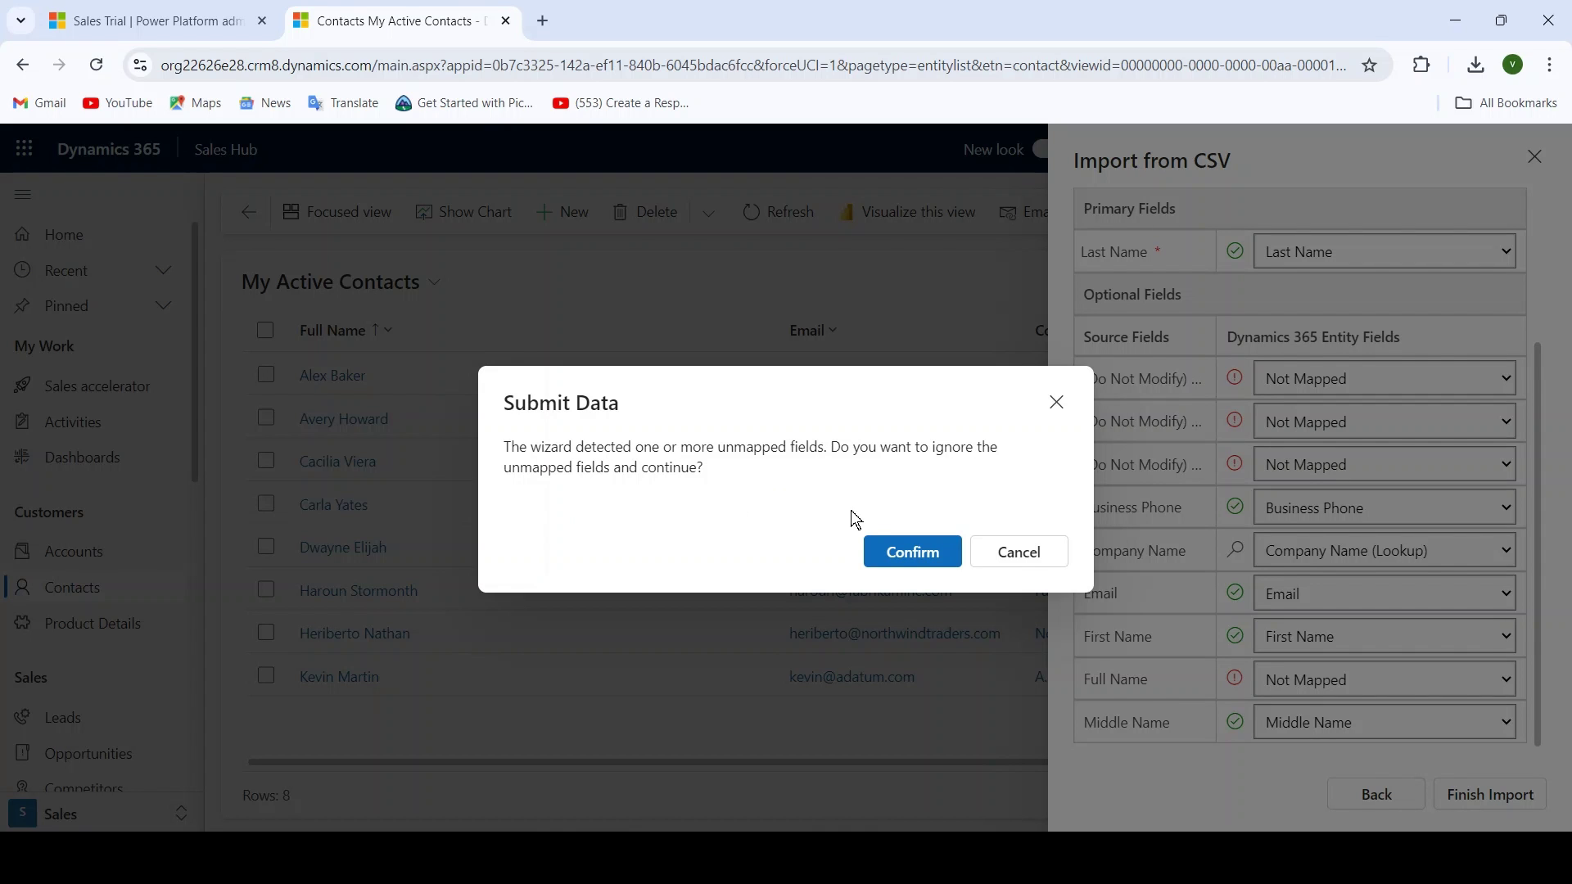
click(1045, 557)
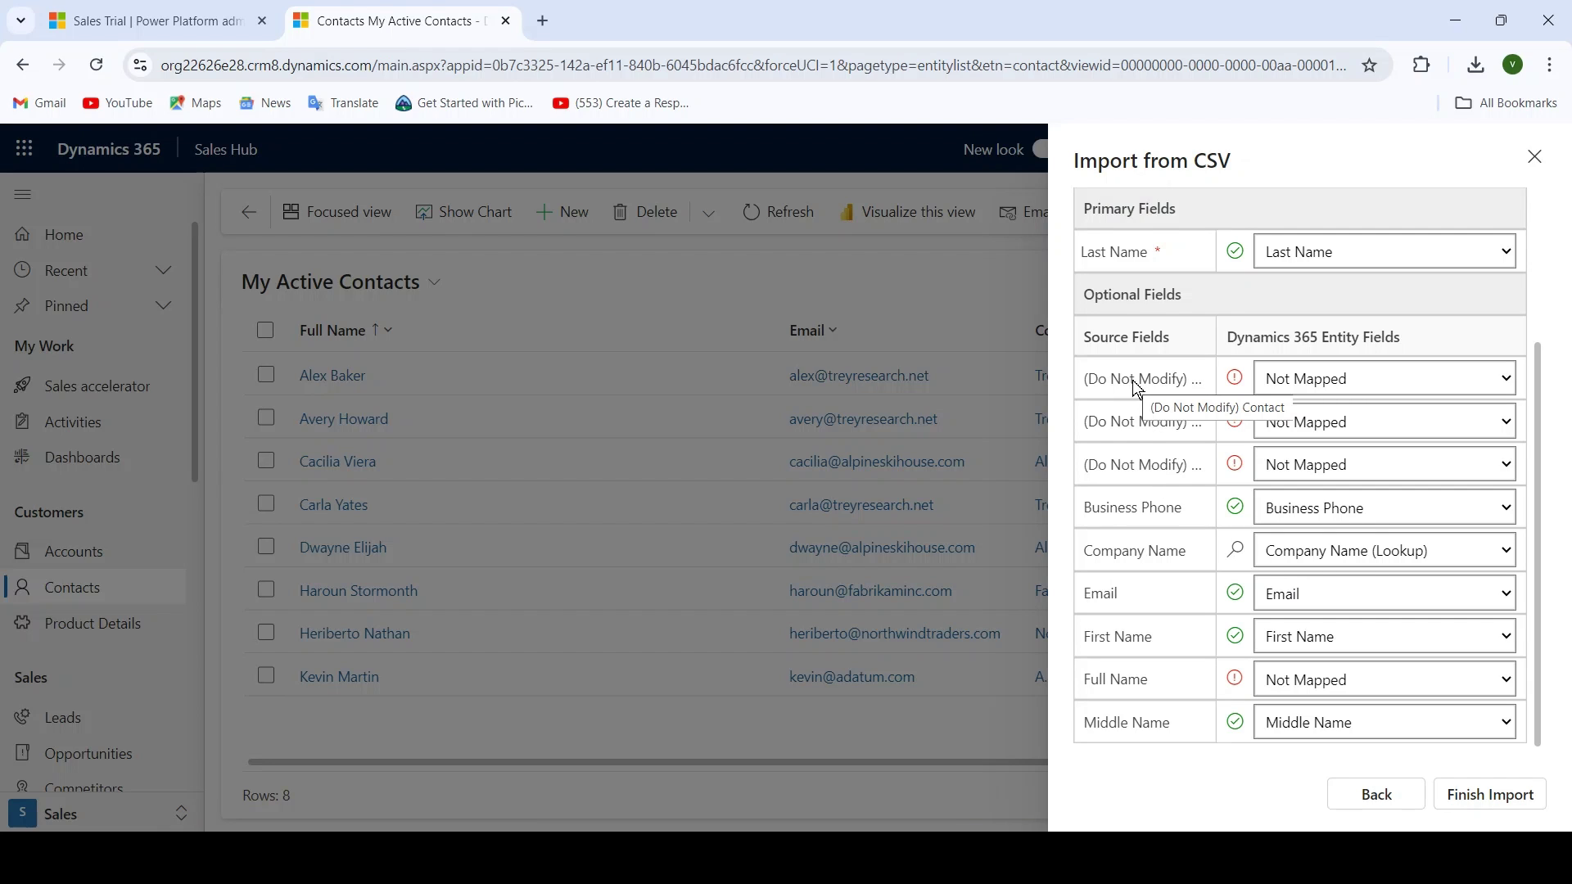
Set the (Do Not Modify) Contact column's mapping to Ignore and filter the map attributes to Show Unmapped.
click(1308, 383)
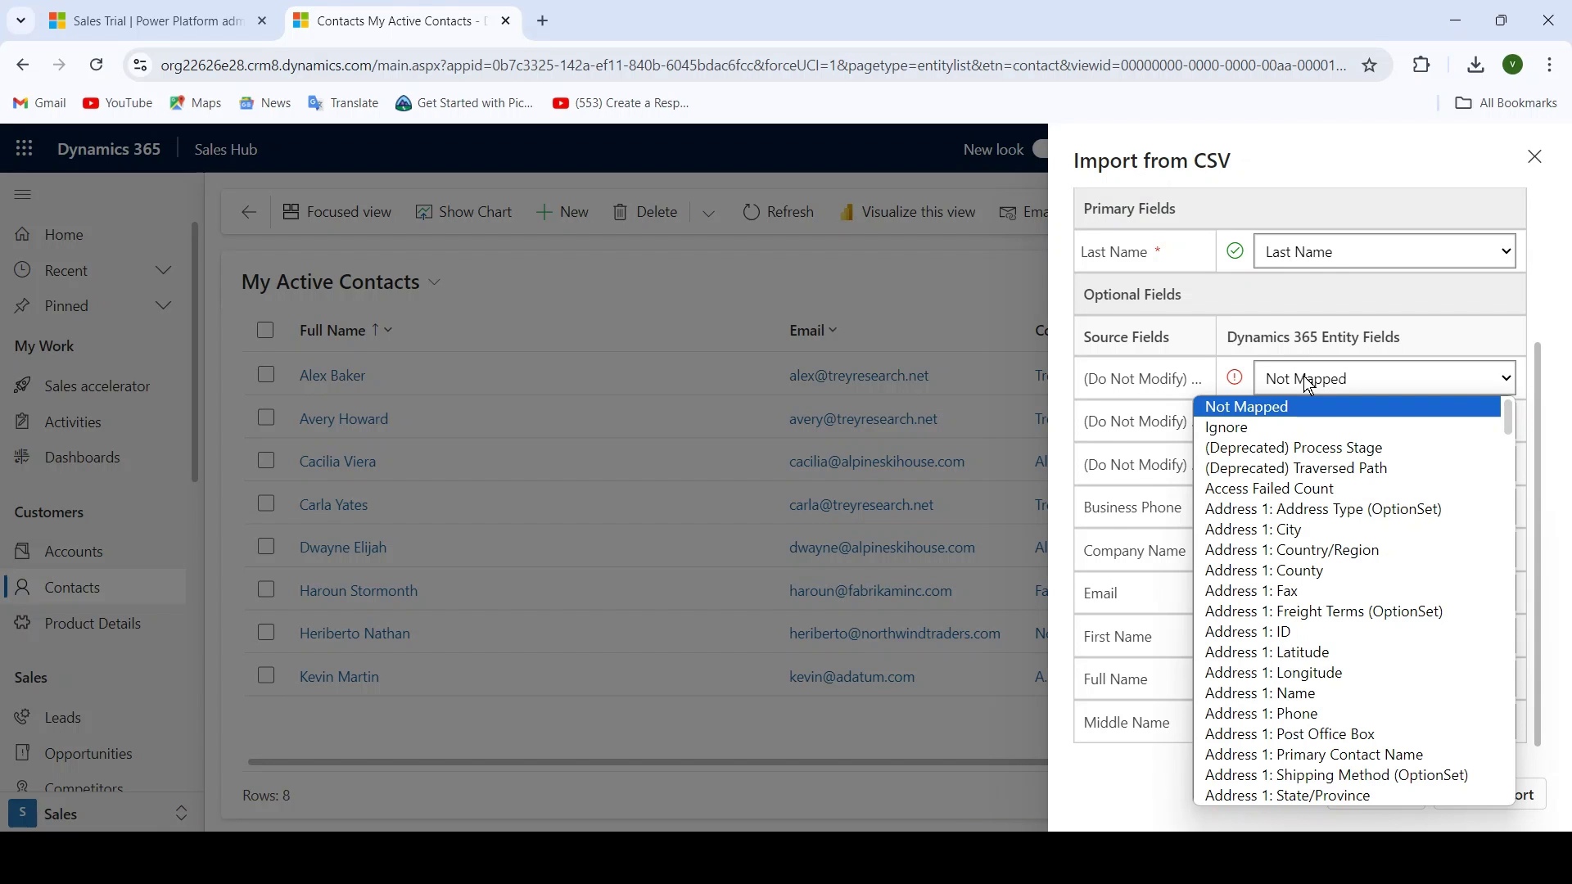
click(1236, 429)
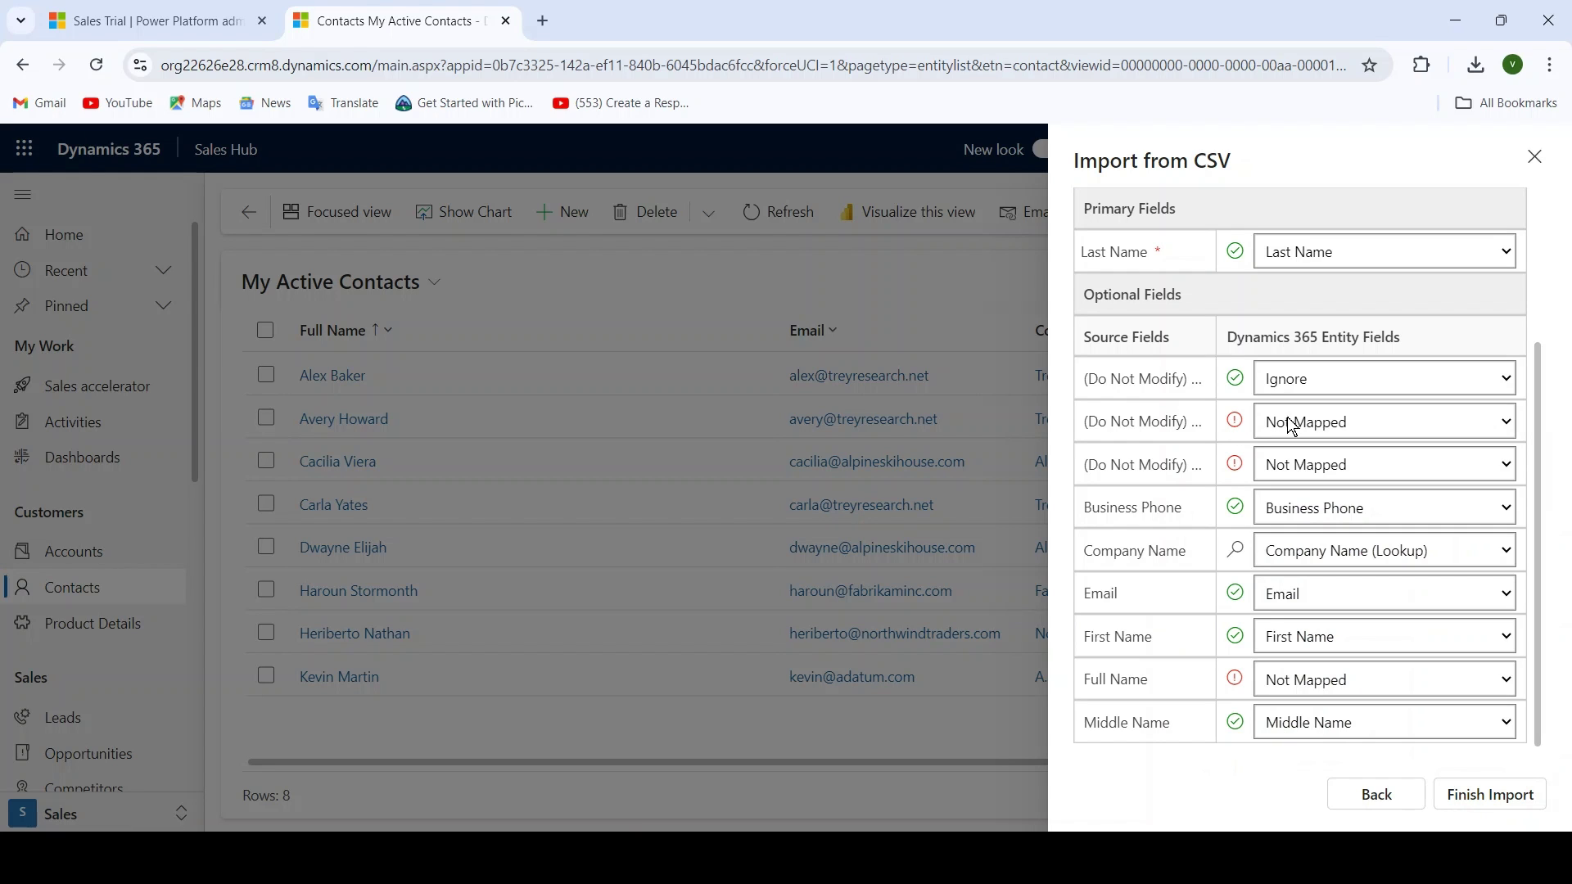
scroll(1292, 410, up, 3)
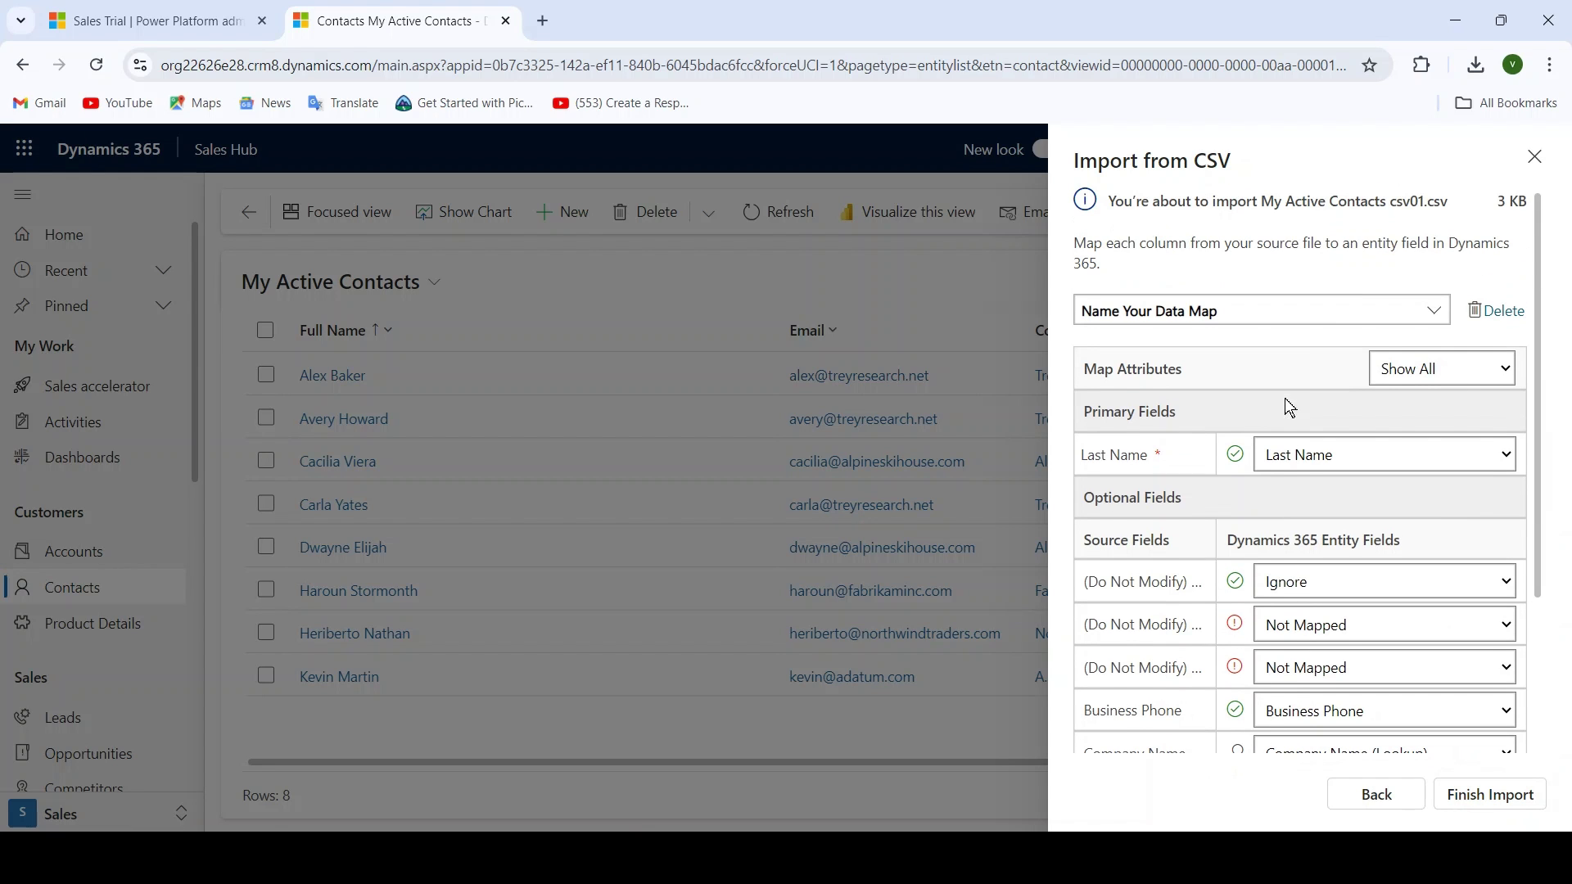
click(1453, 374)
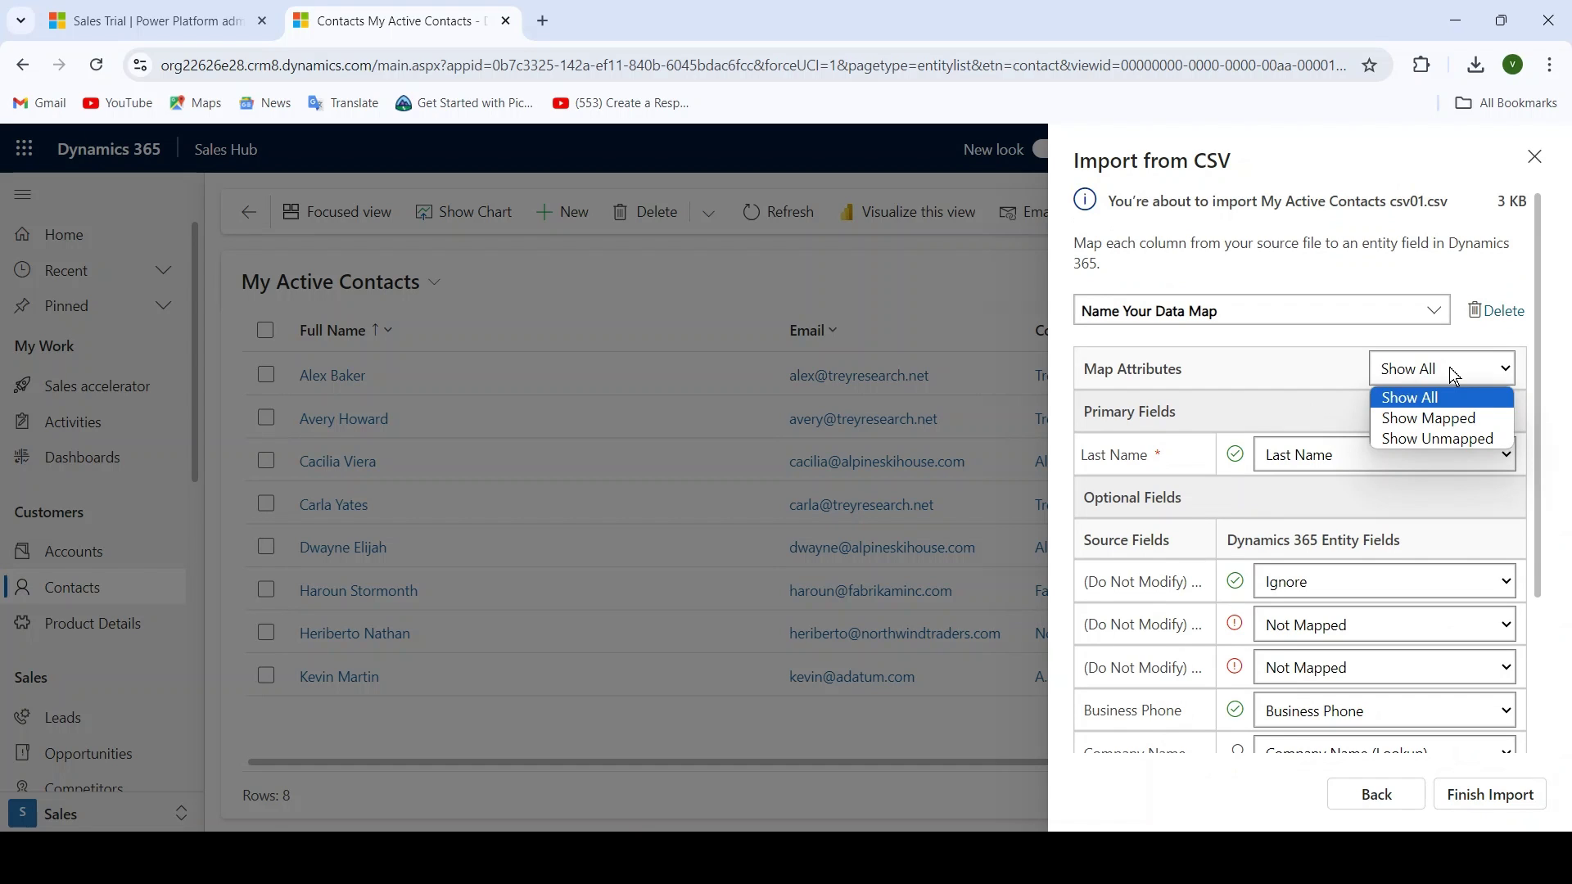
click(1417, 442)
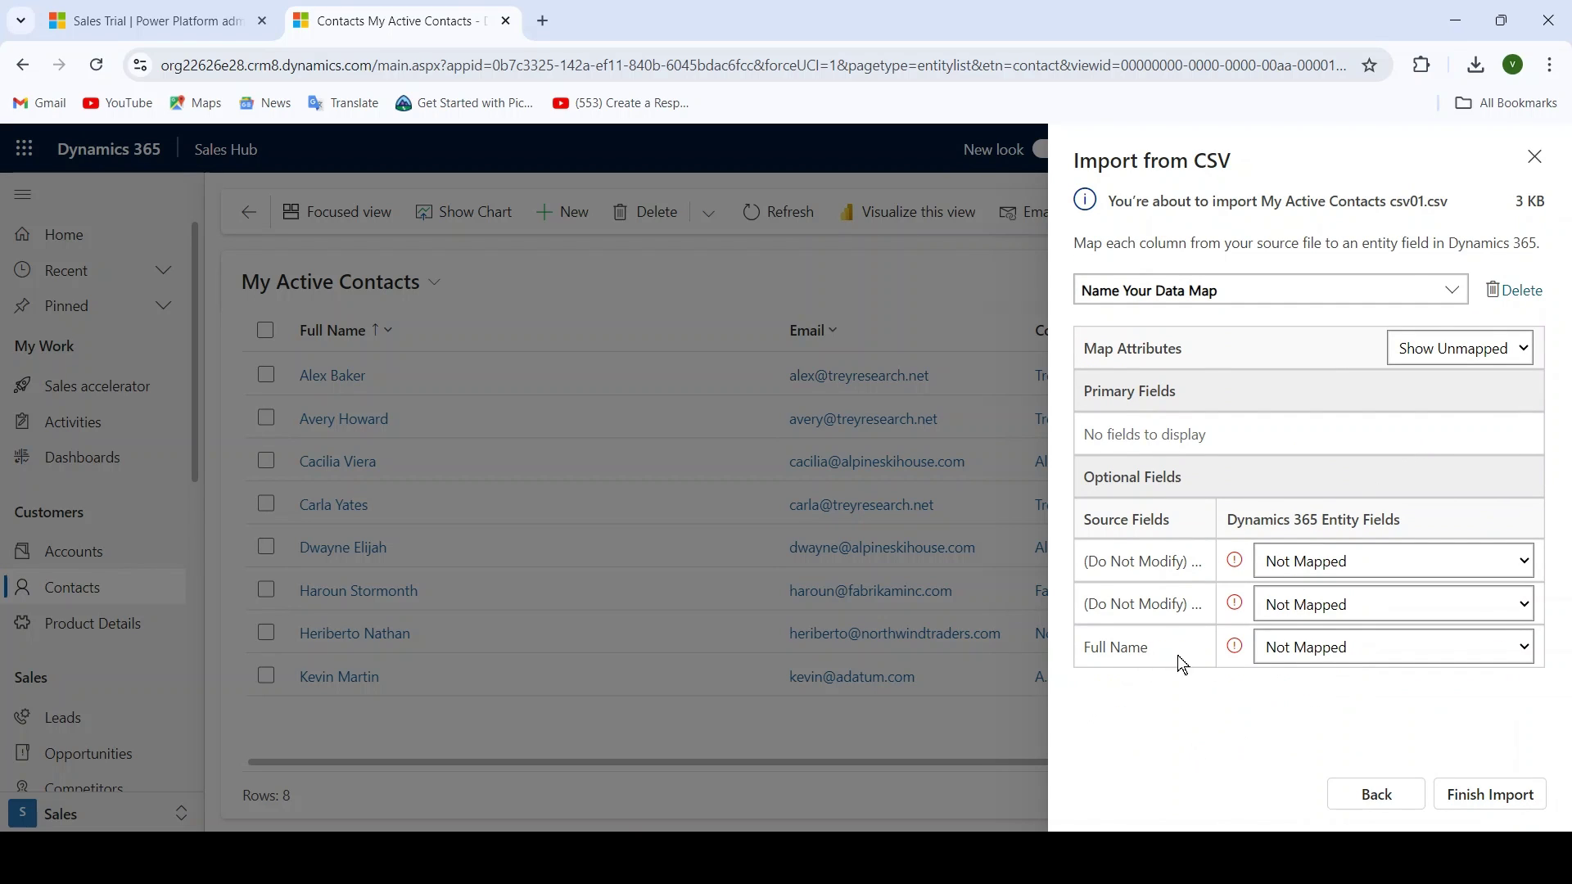
Set the Full Name column's mapping to Ignore.
click(1327, 655)
scroll(1277, 328, down, 1)
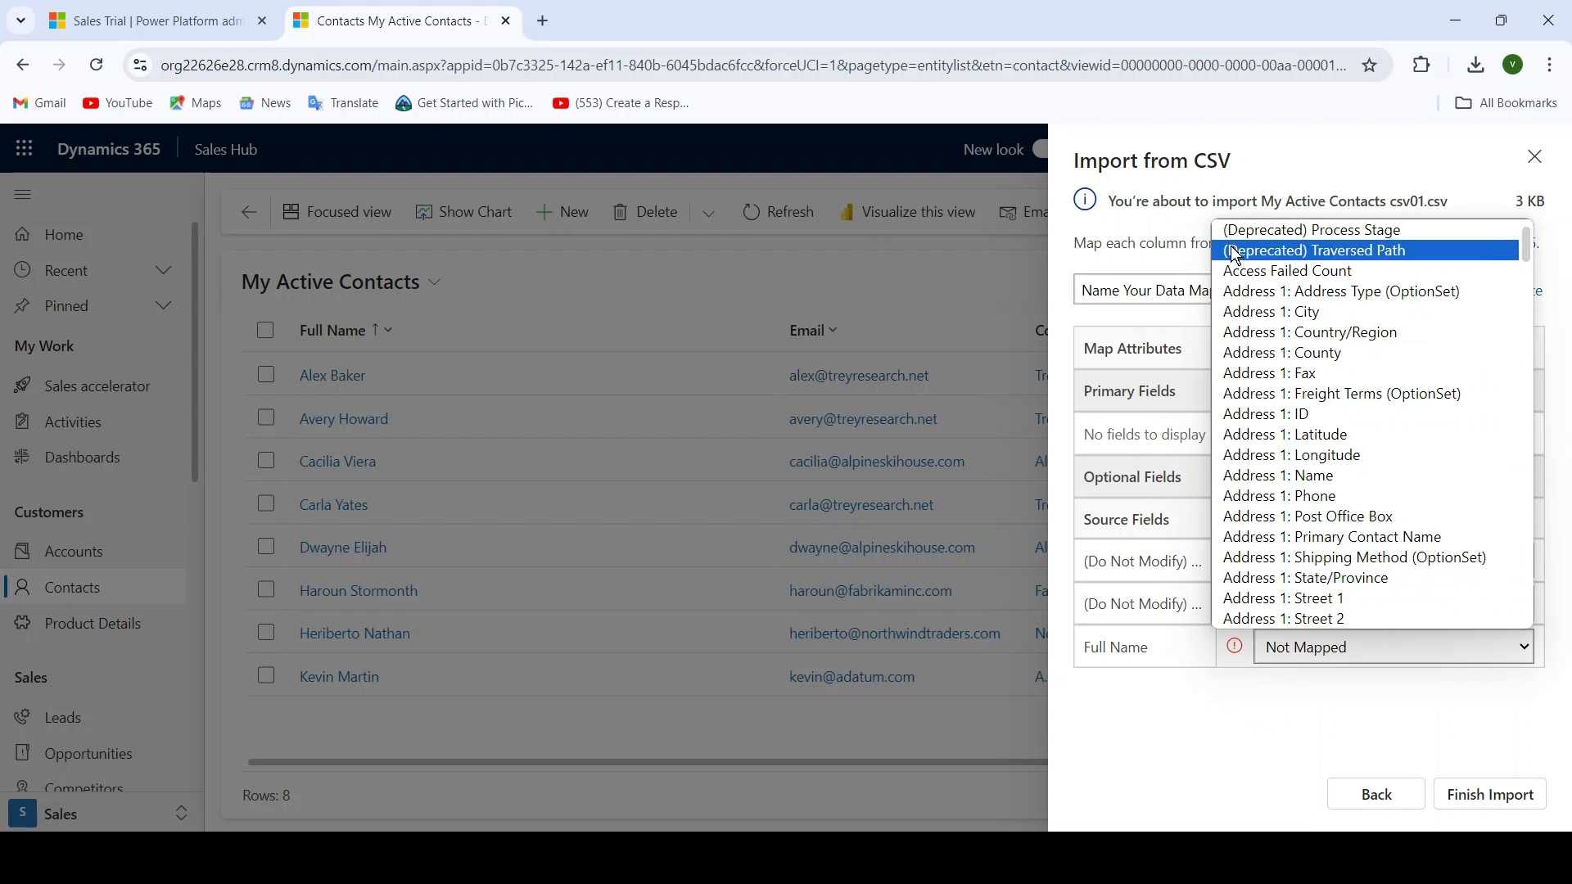
scroll(1261, 309, up, 1)
click(1264, 252)
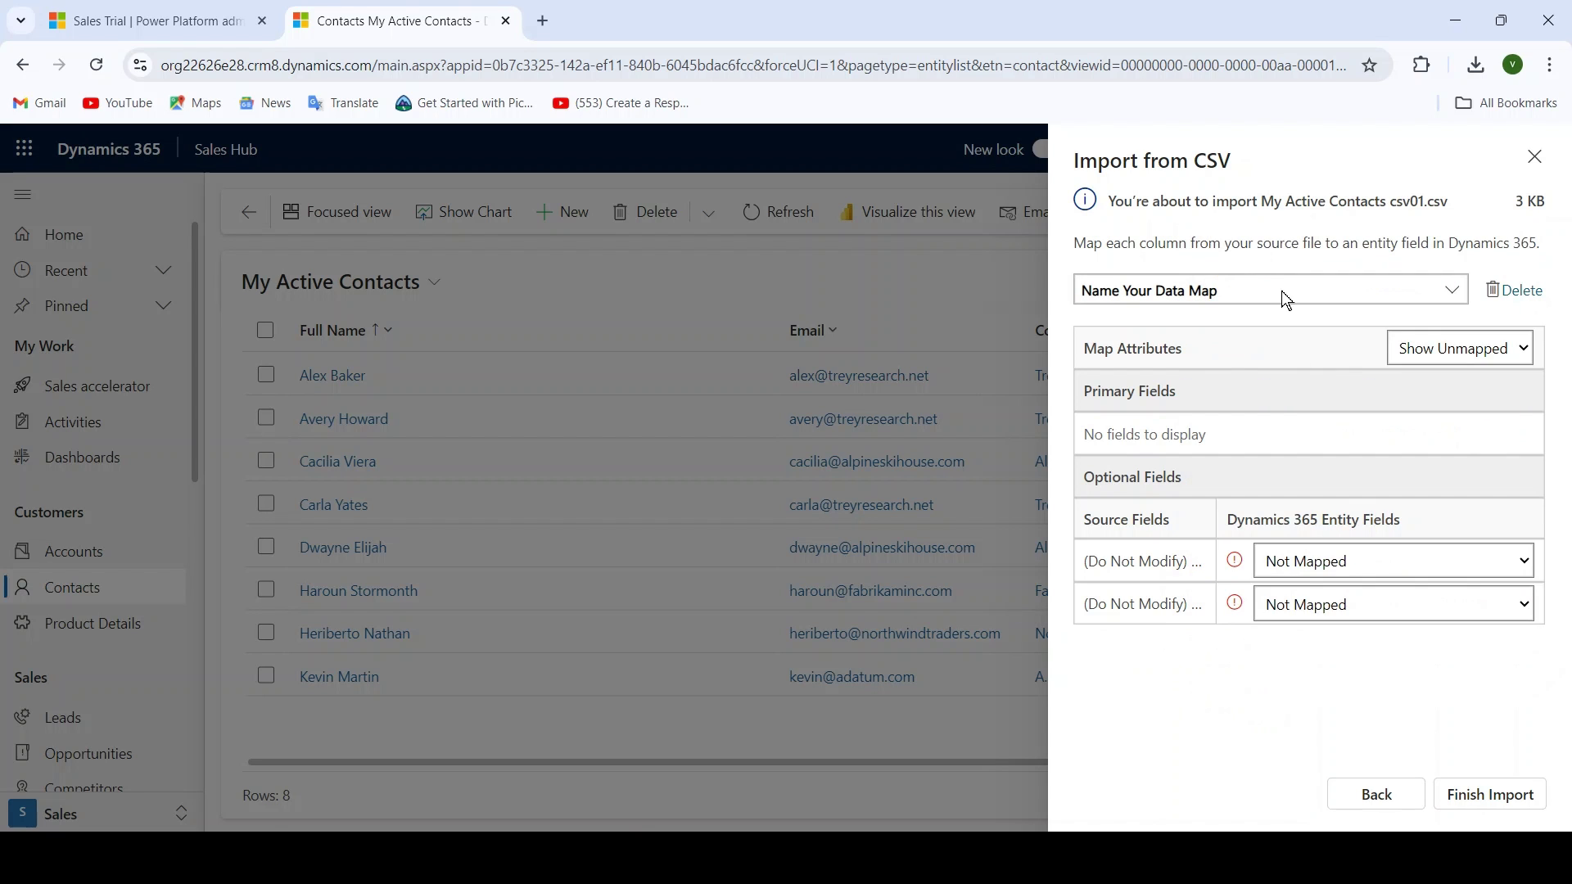
Set the two remaining (Do Not Modify) columns' mappings to Ignore, then finish the import and close the import pane.
click(1296, 562)
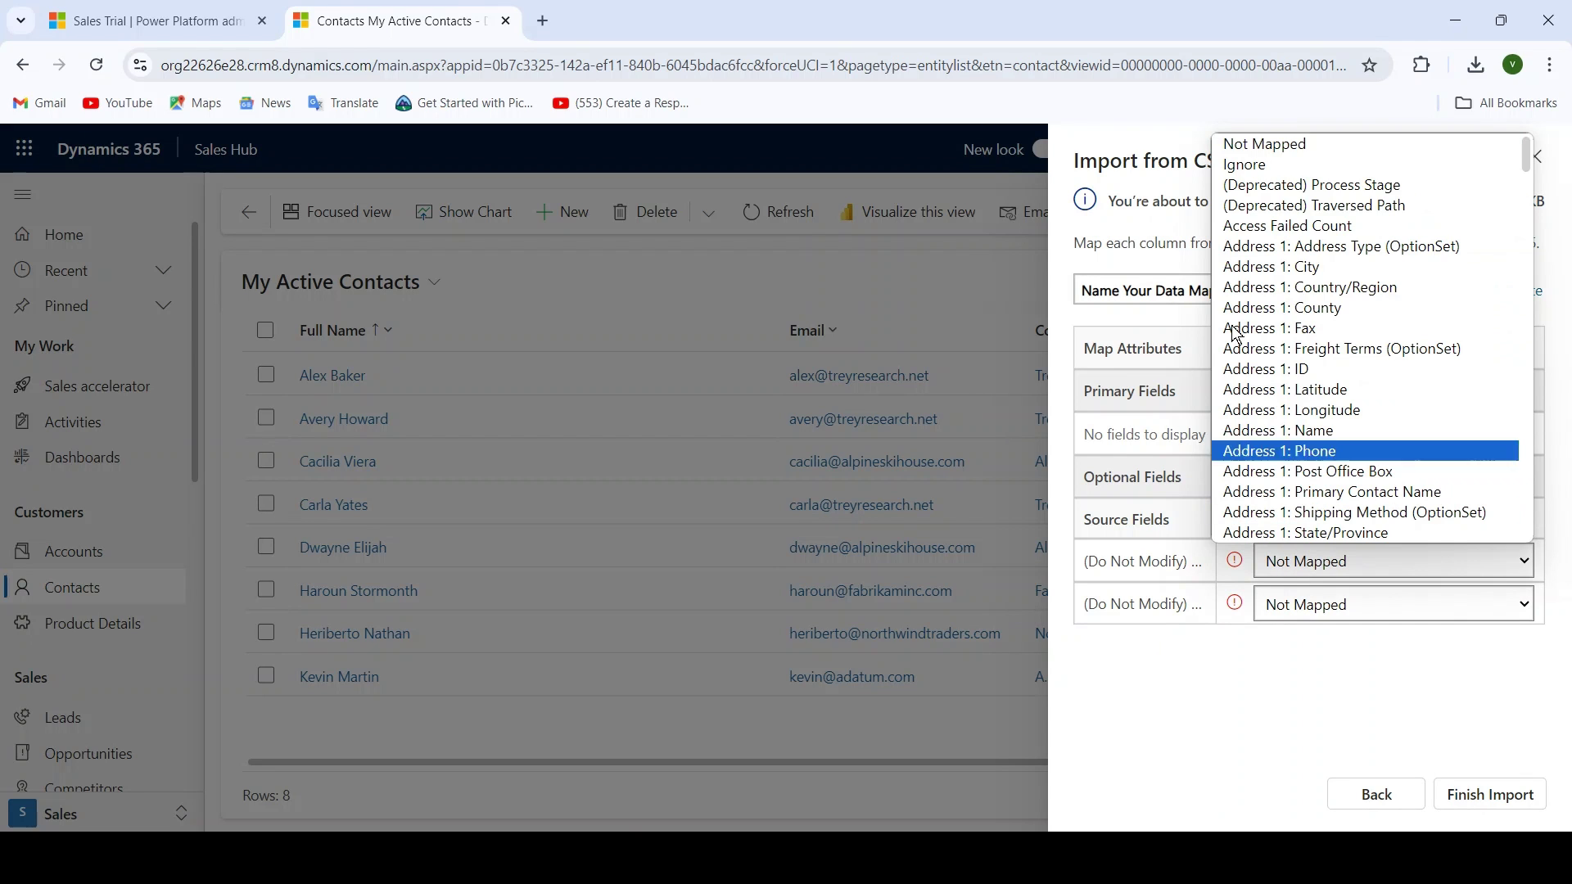
click(1230, 166)
click(1277, 564)
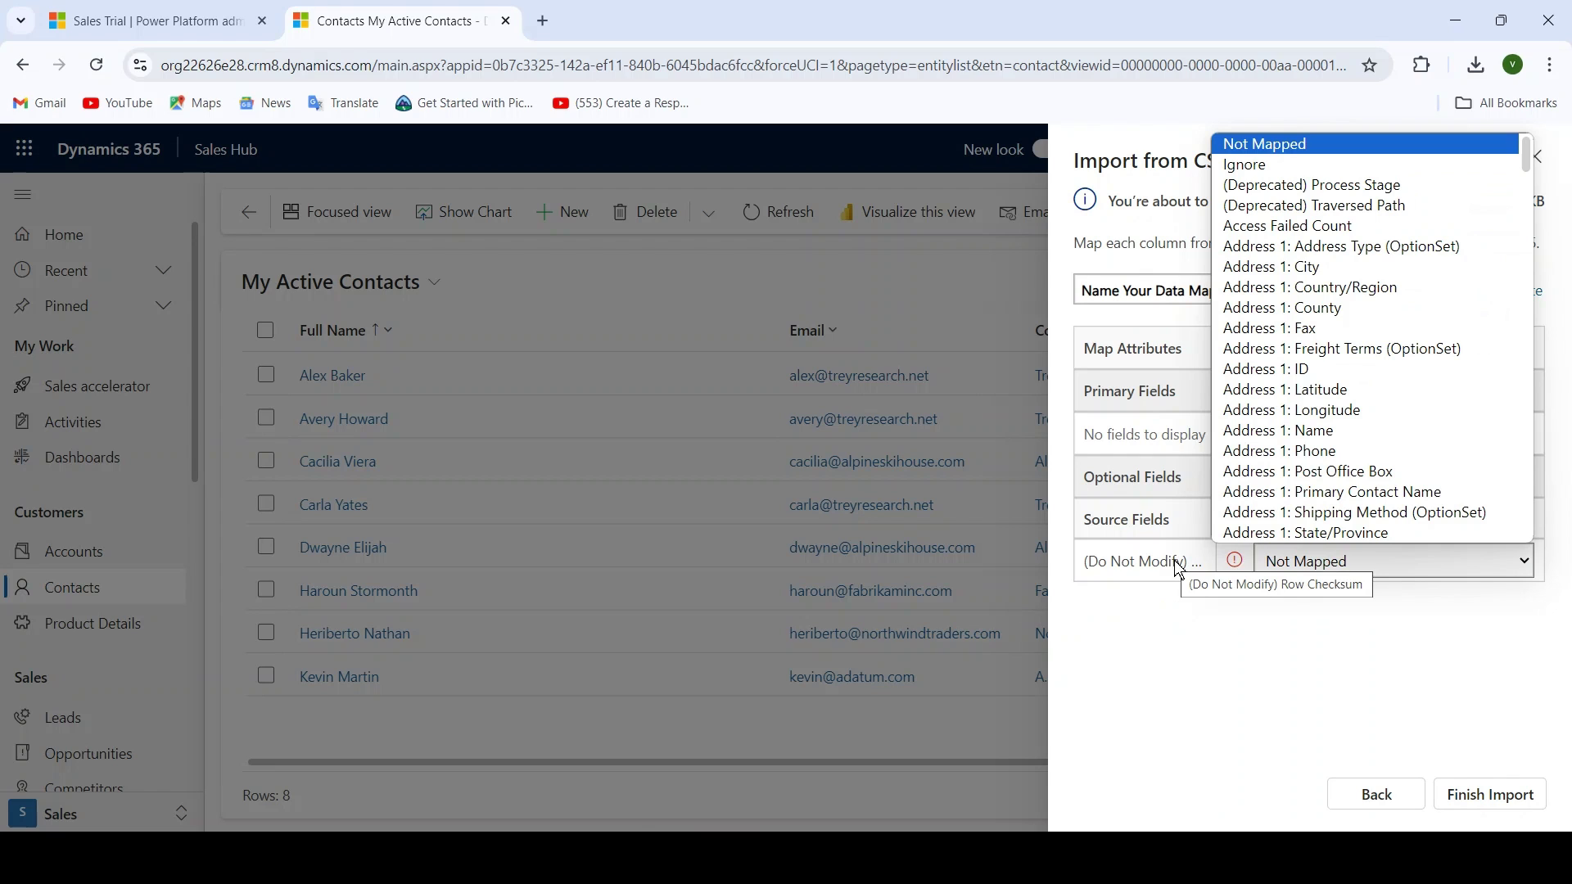
click(1266, 166)
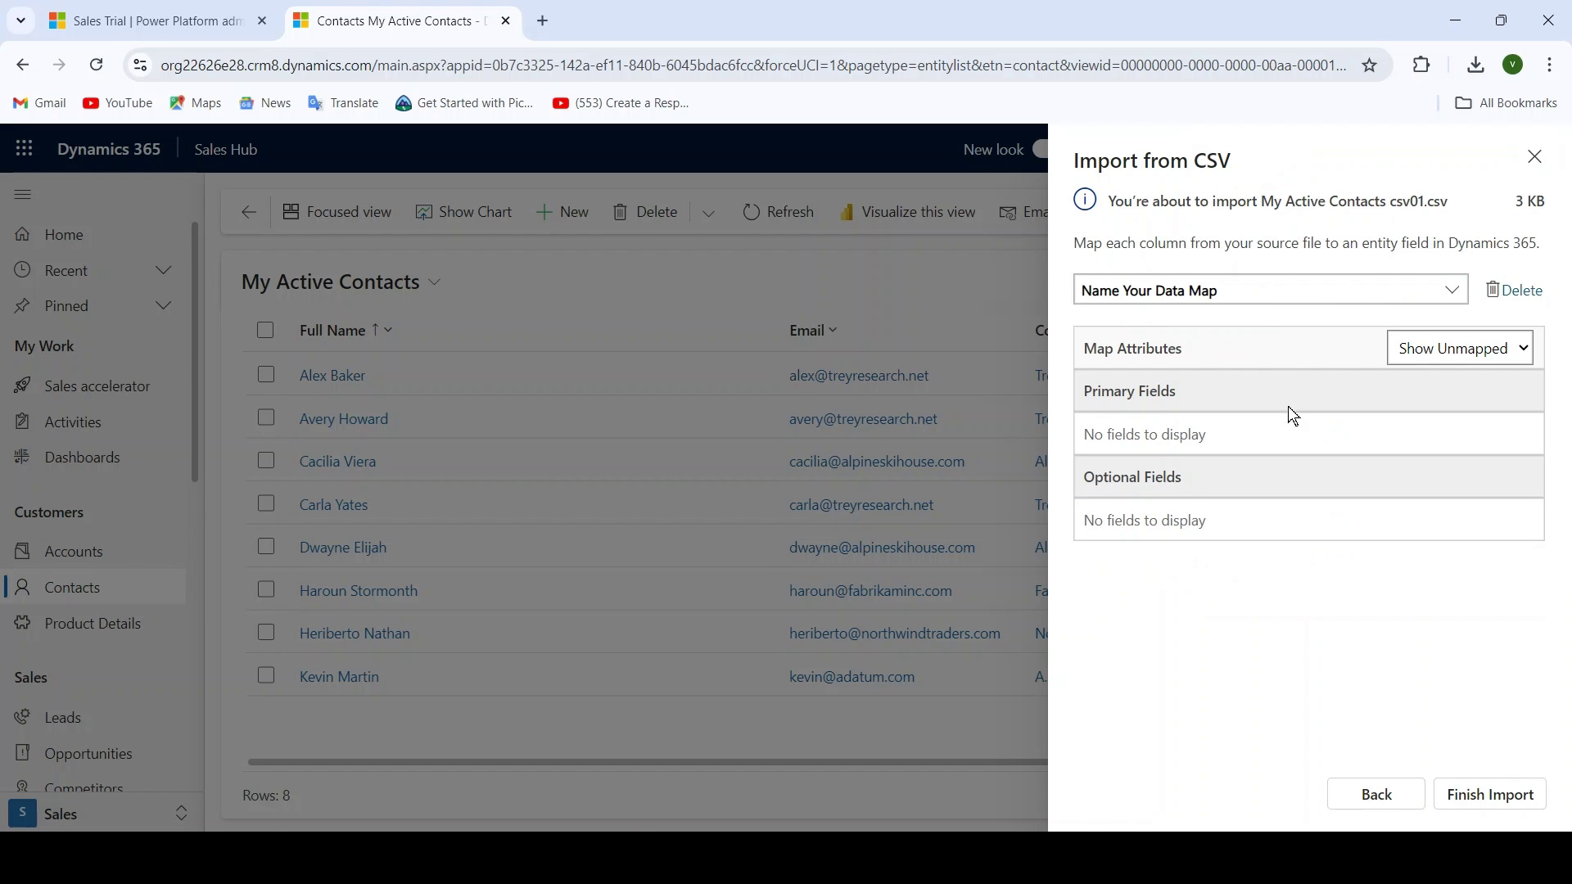
click(1478, 794)
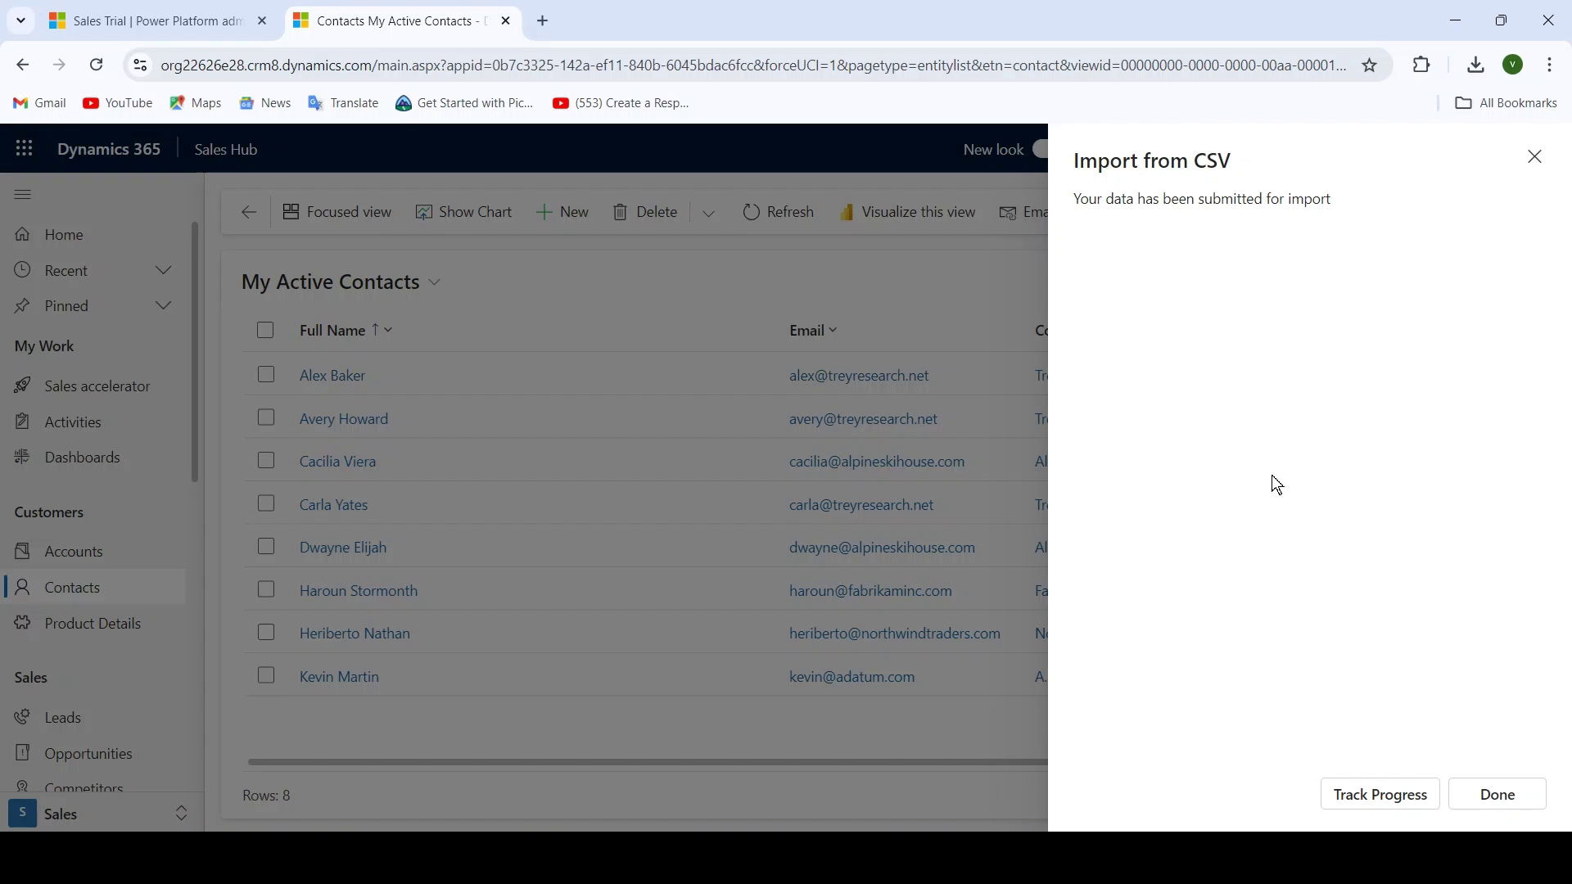
click(1505, 801)
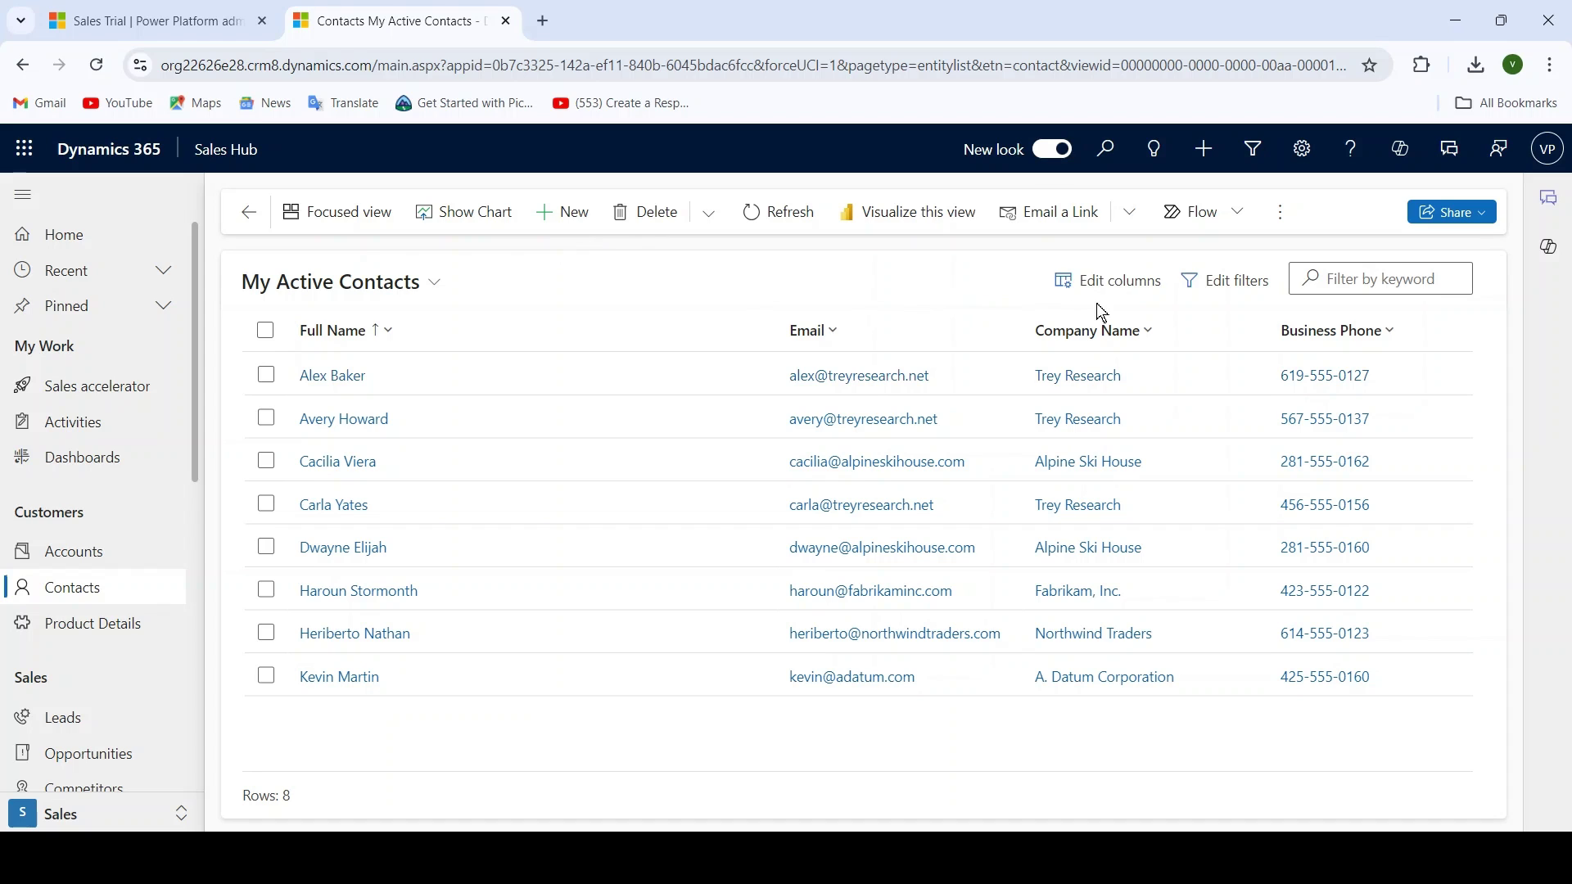
Open the Imports list under Data Management in Advanced Settings and refresh the import status.
click(1303, 151)
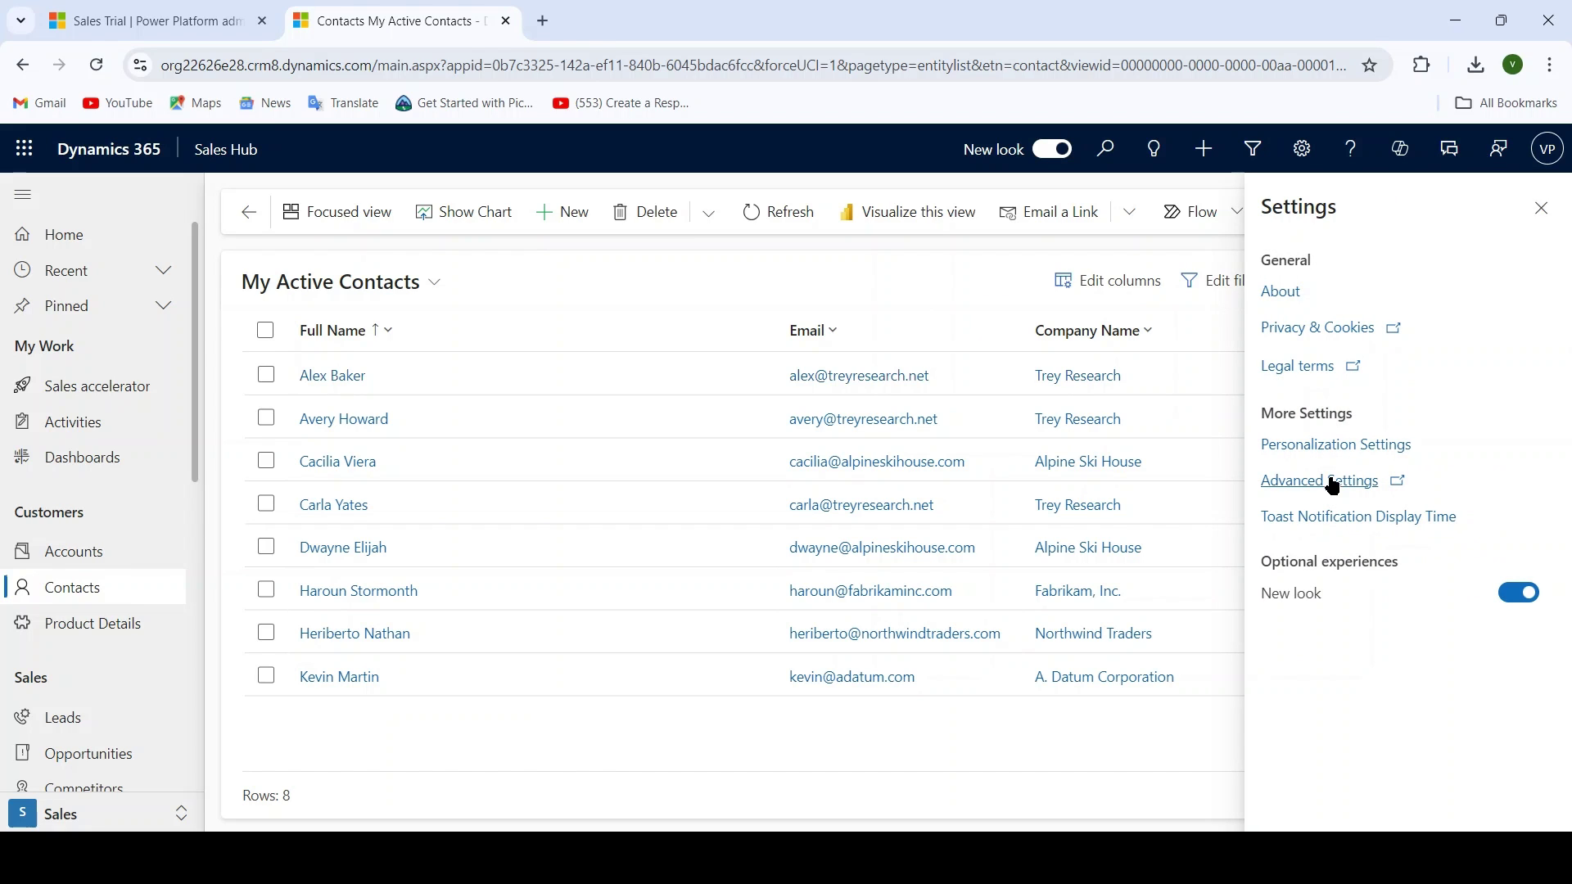
click(1333, 483)
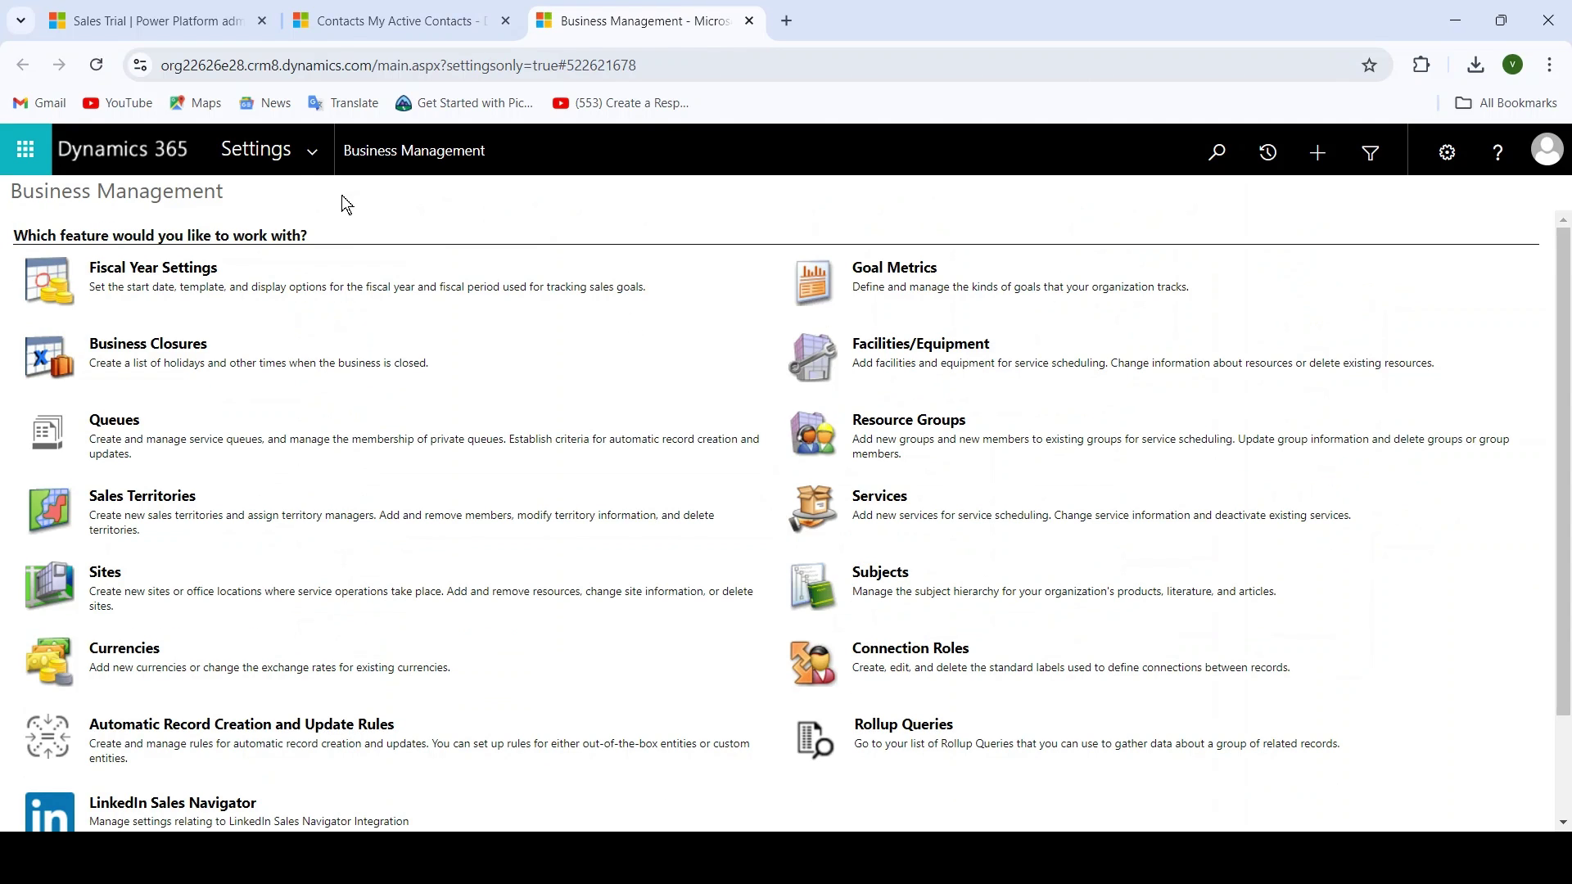
click(312, 153)
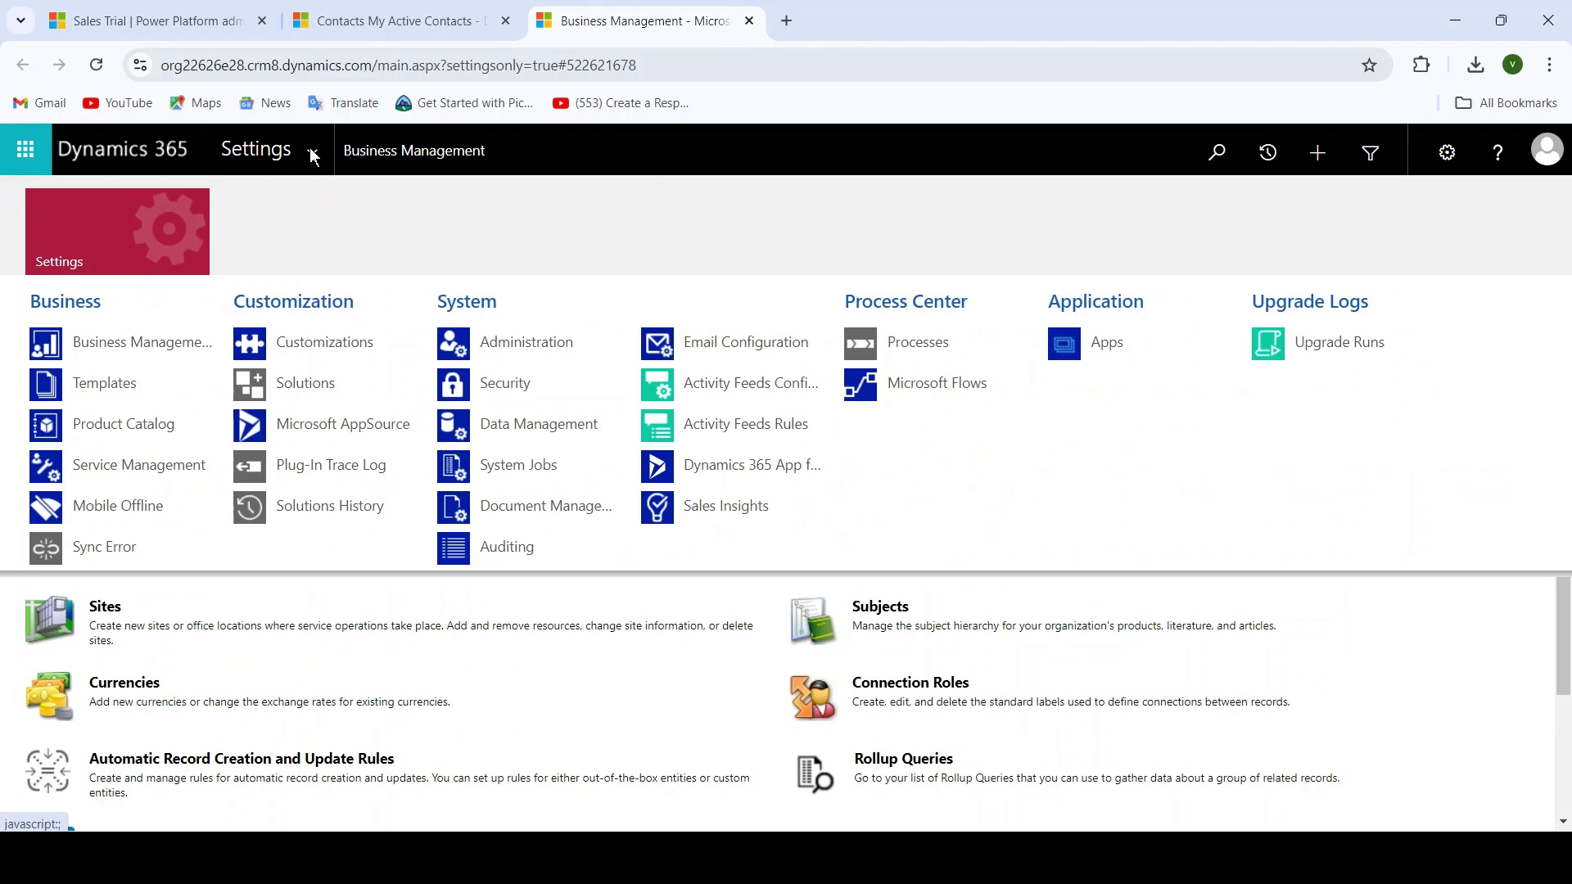
click(569, 421)
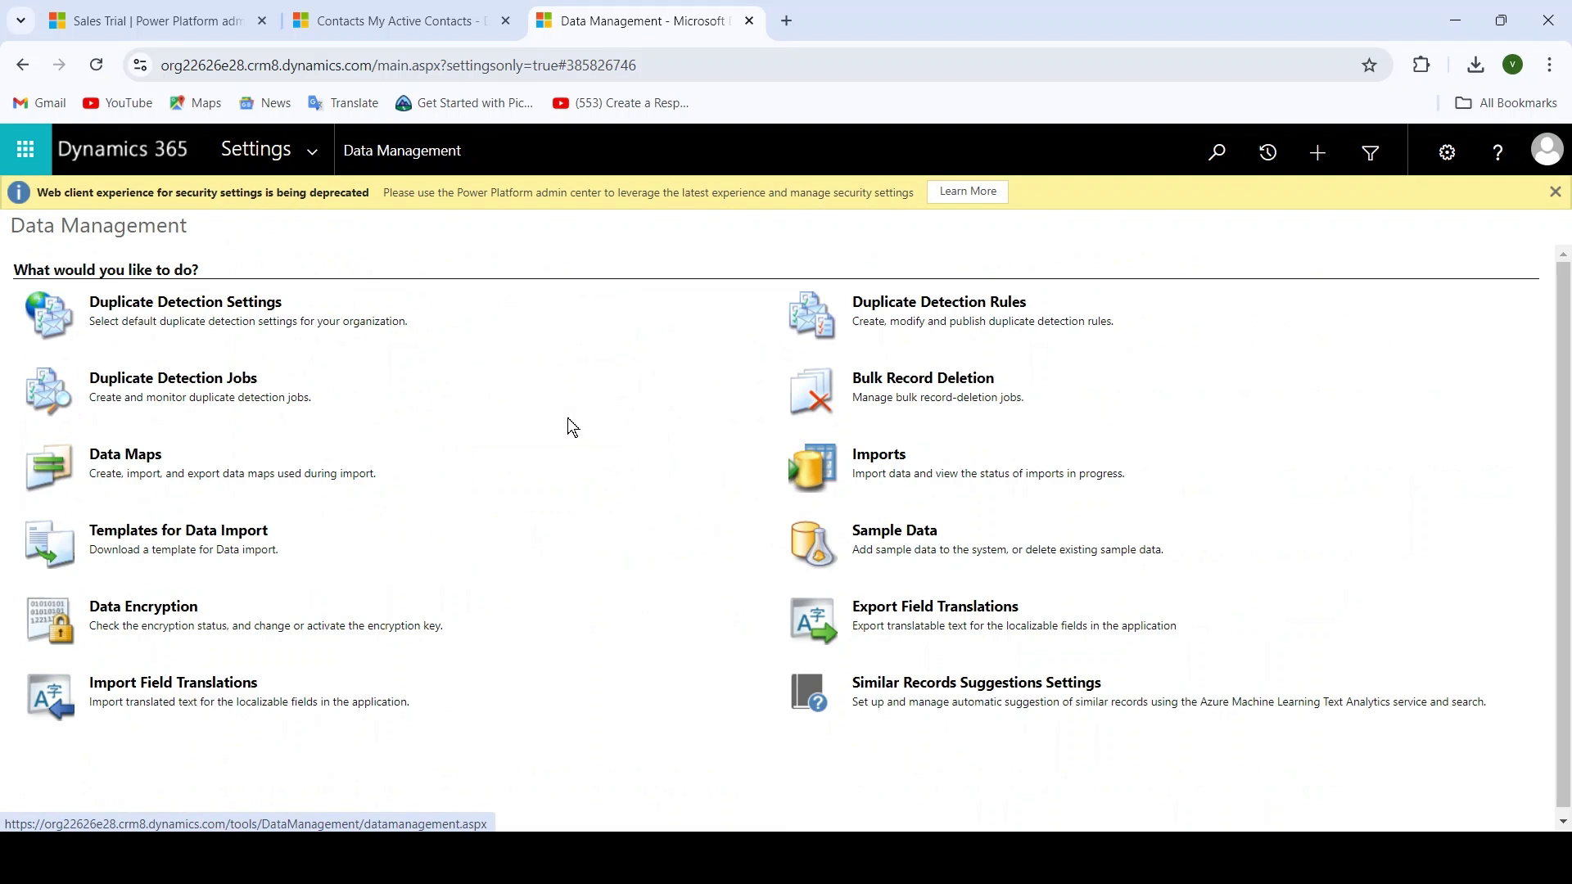
click(891, 455)
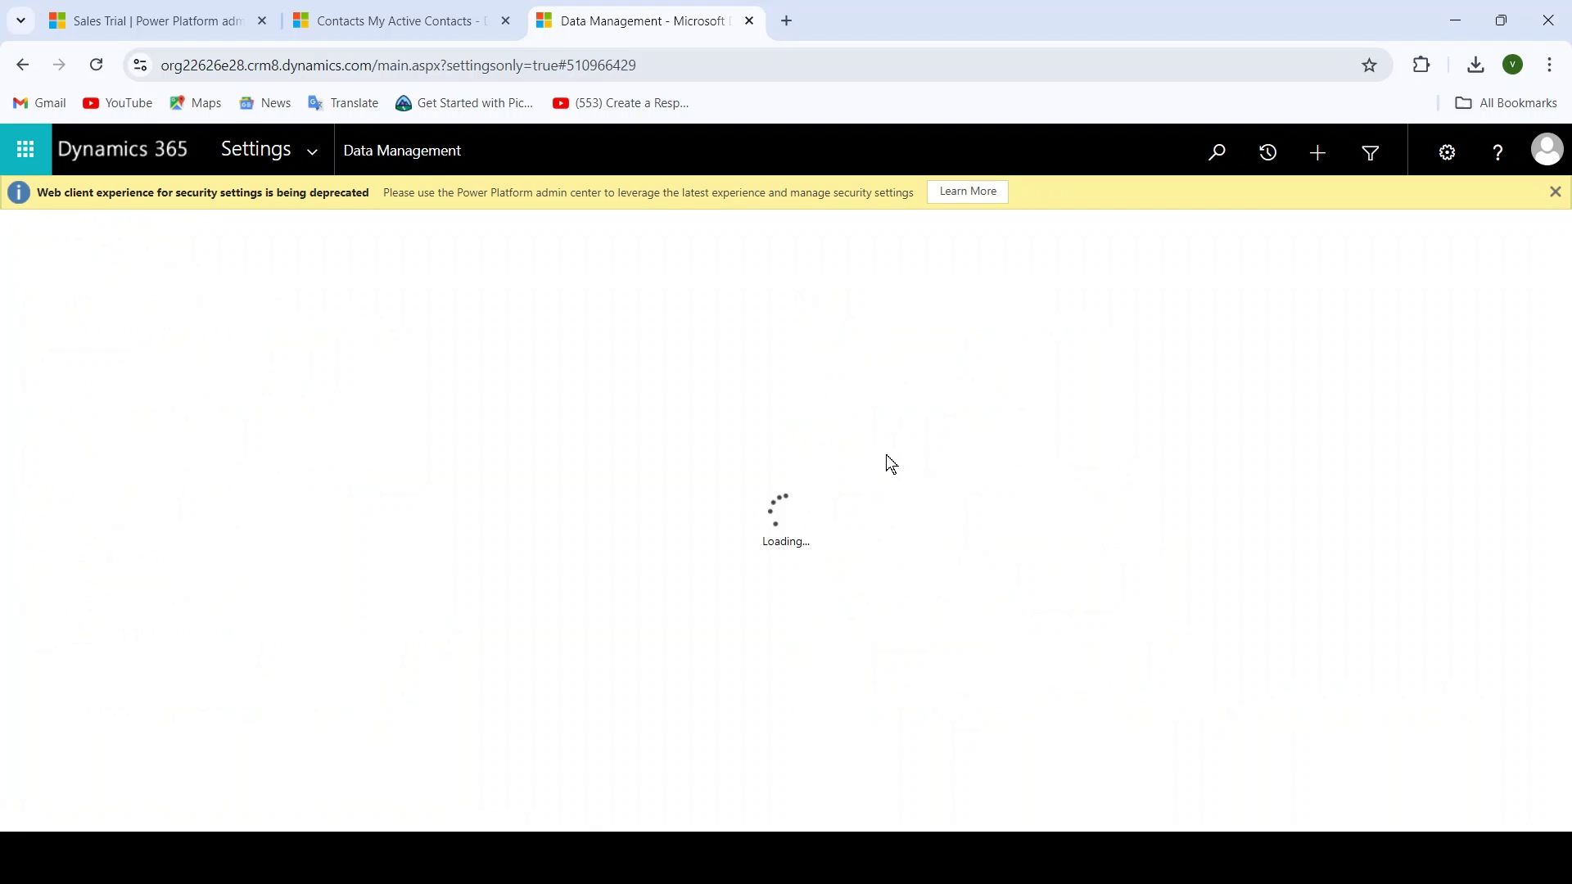
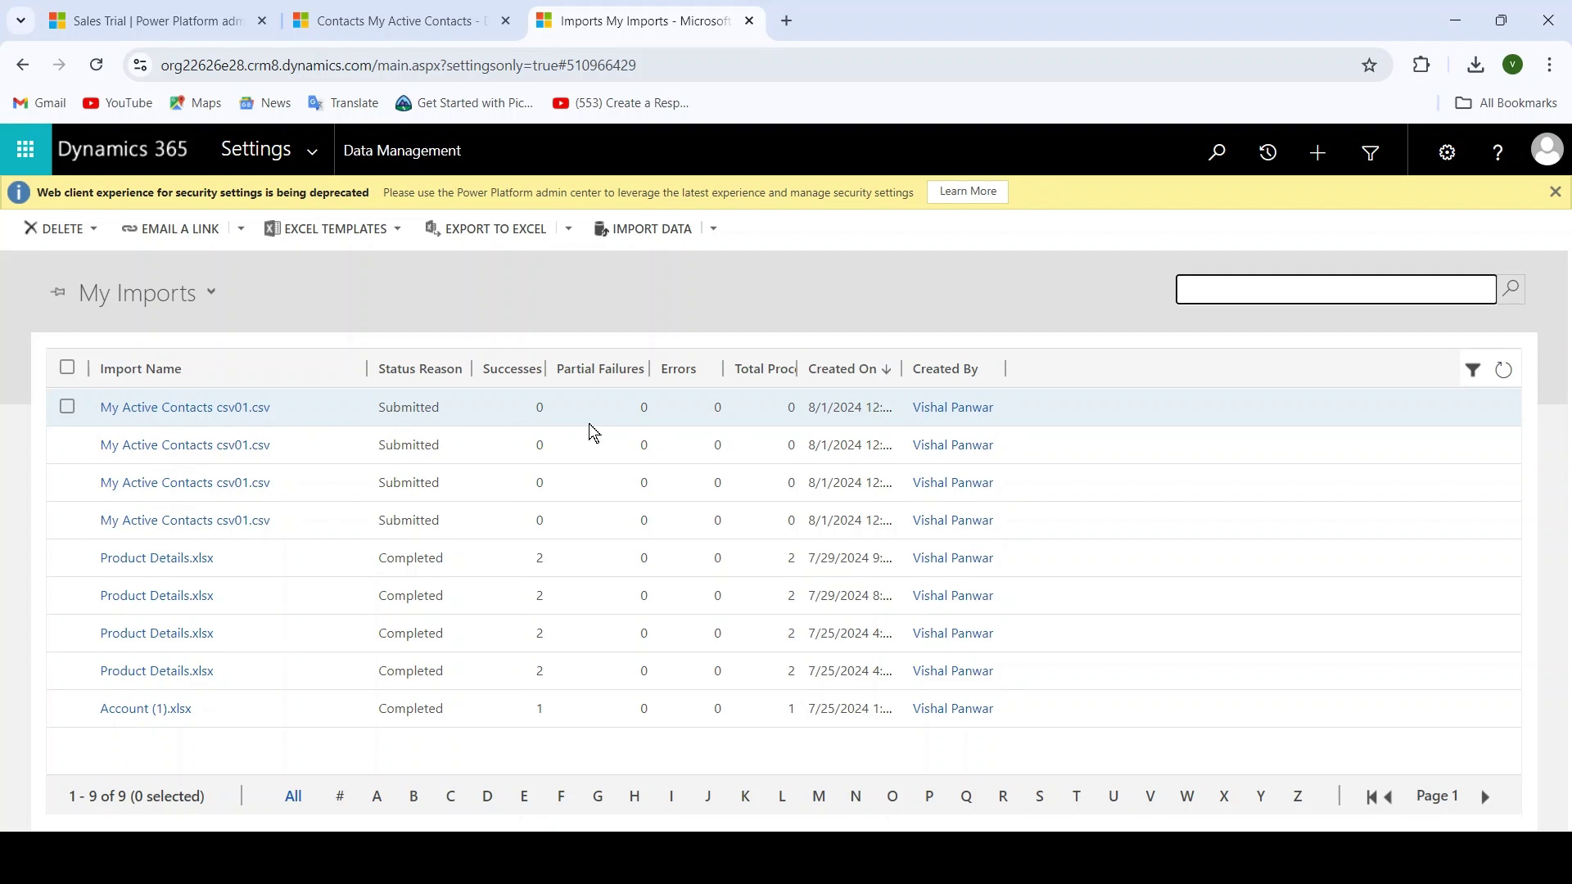
click(1503, 369)
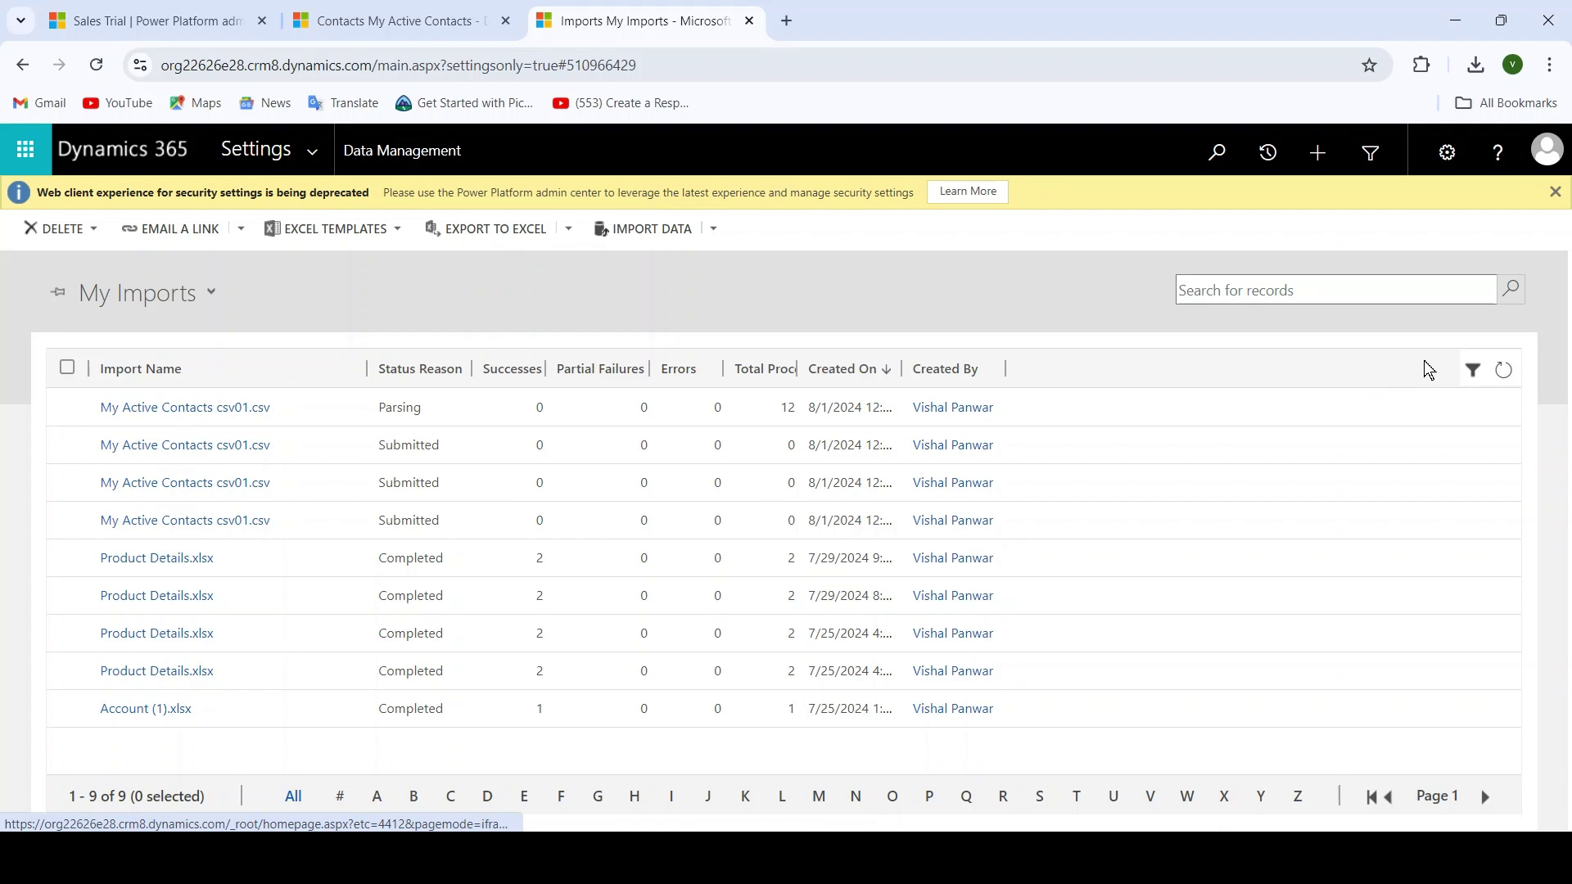
click(1509, 370)
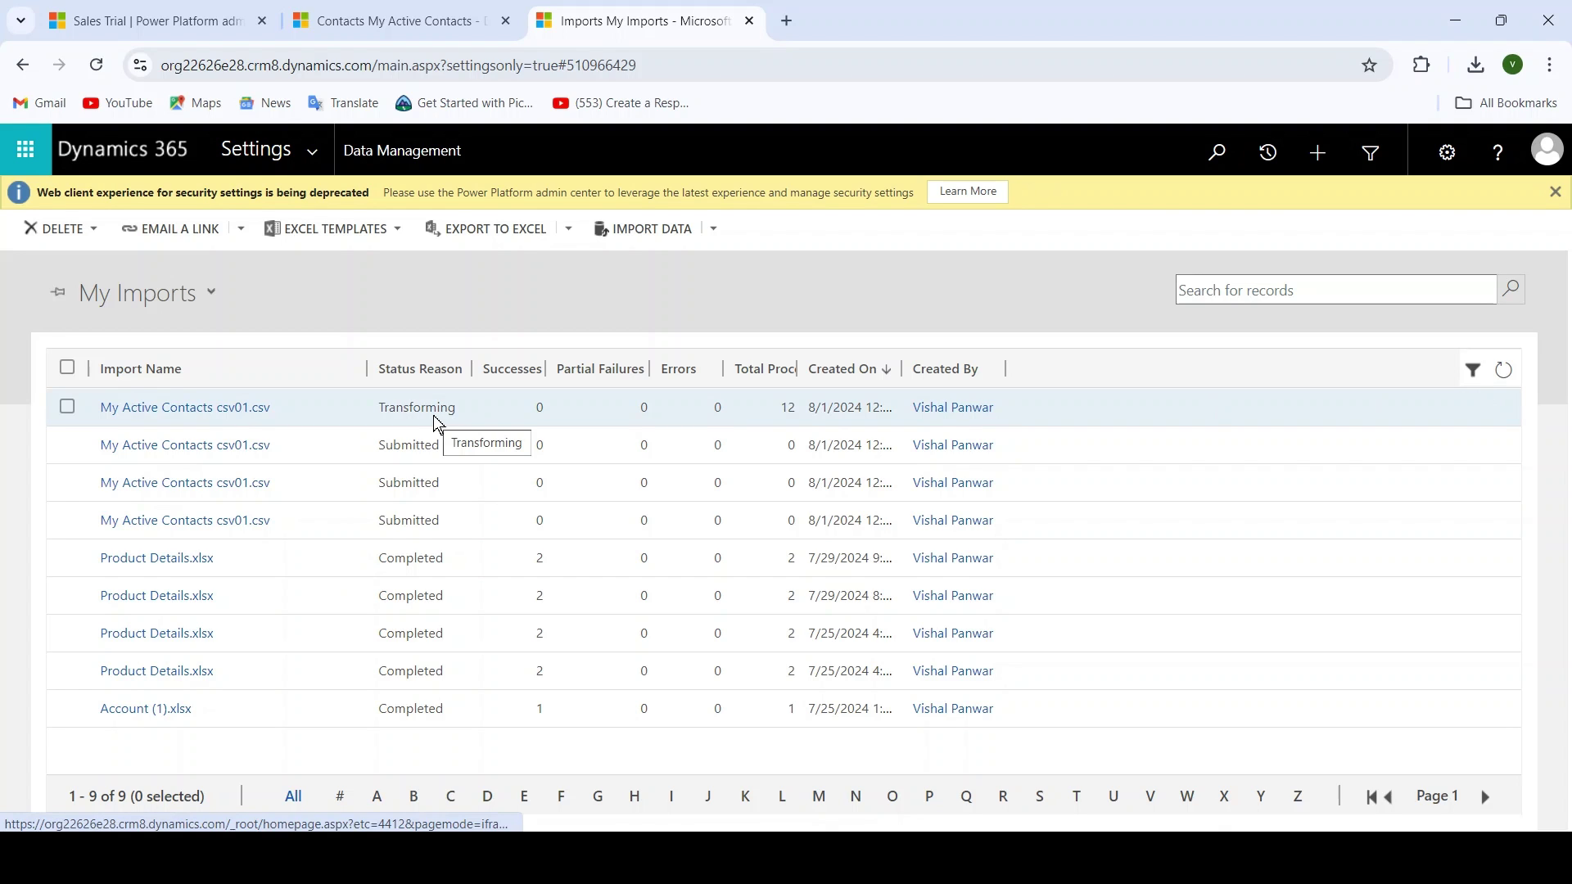
Examine the Failures, Success and Partial Failure records of the newest My Active Contacts csv01.csv import, and minimize its window.
click(235, 412)
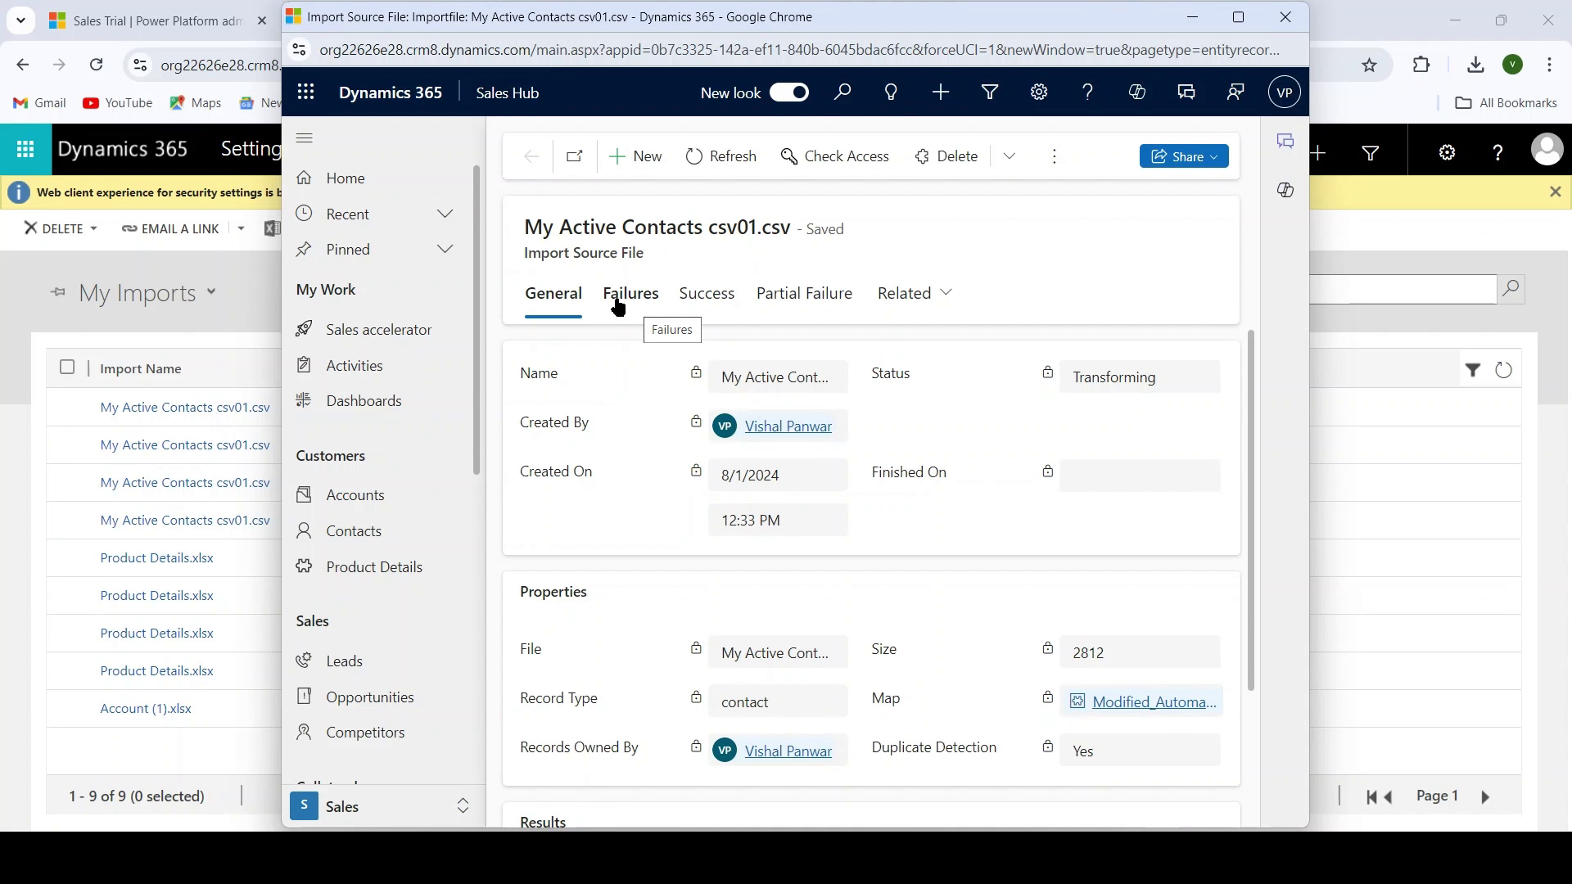
click(642, 304)
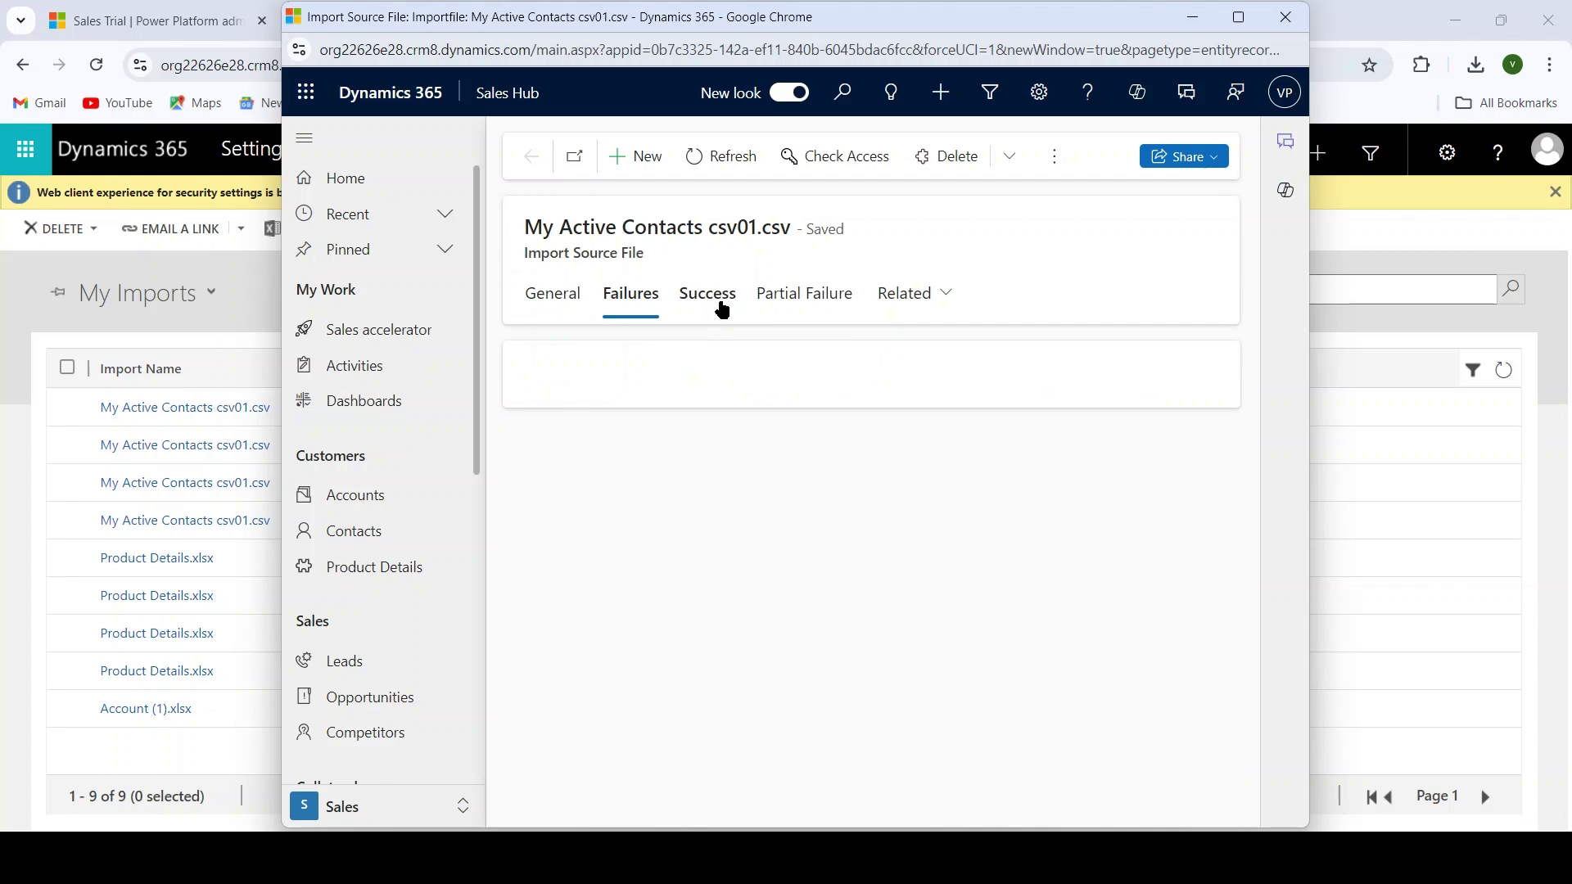
click(722, 307)
click(816, 307)
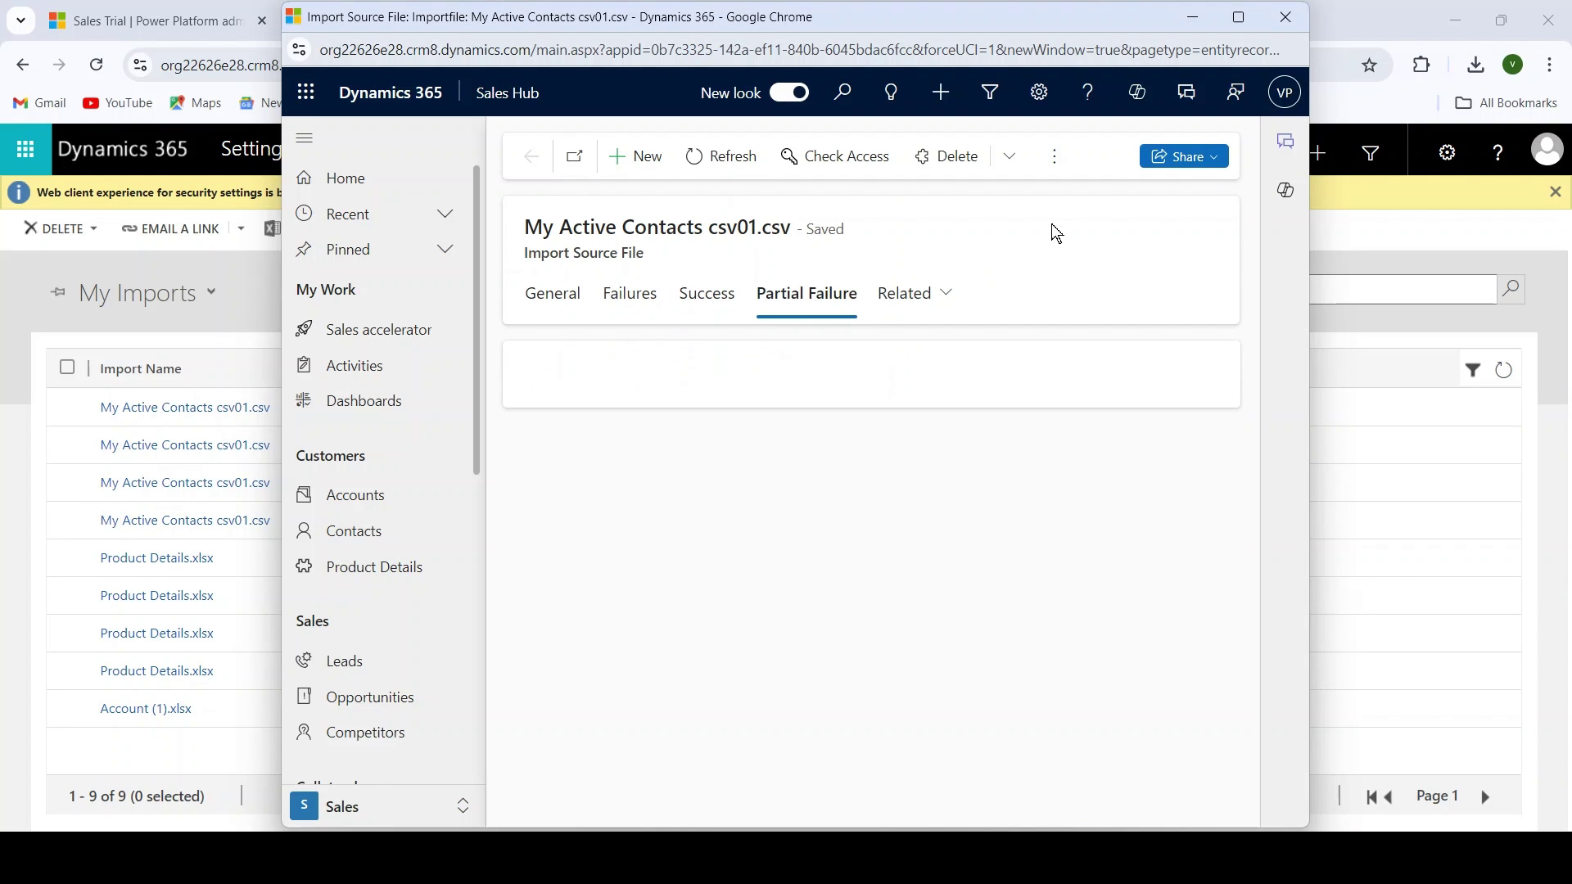
click(1197, 22)
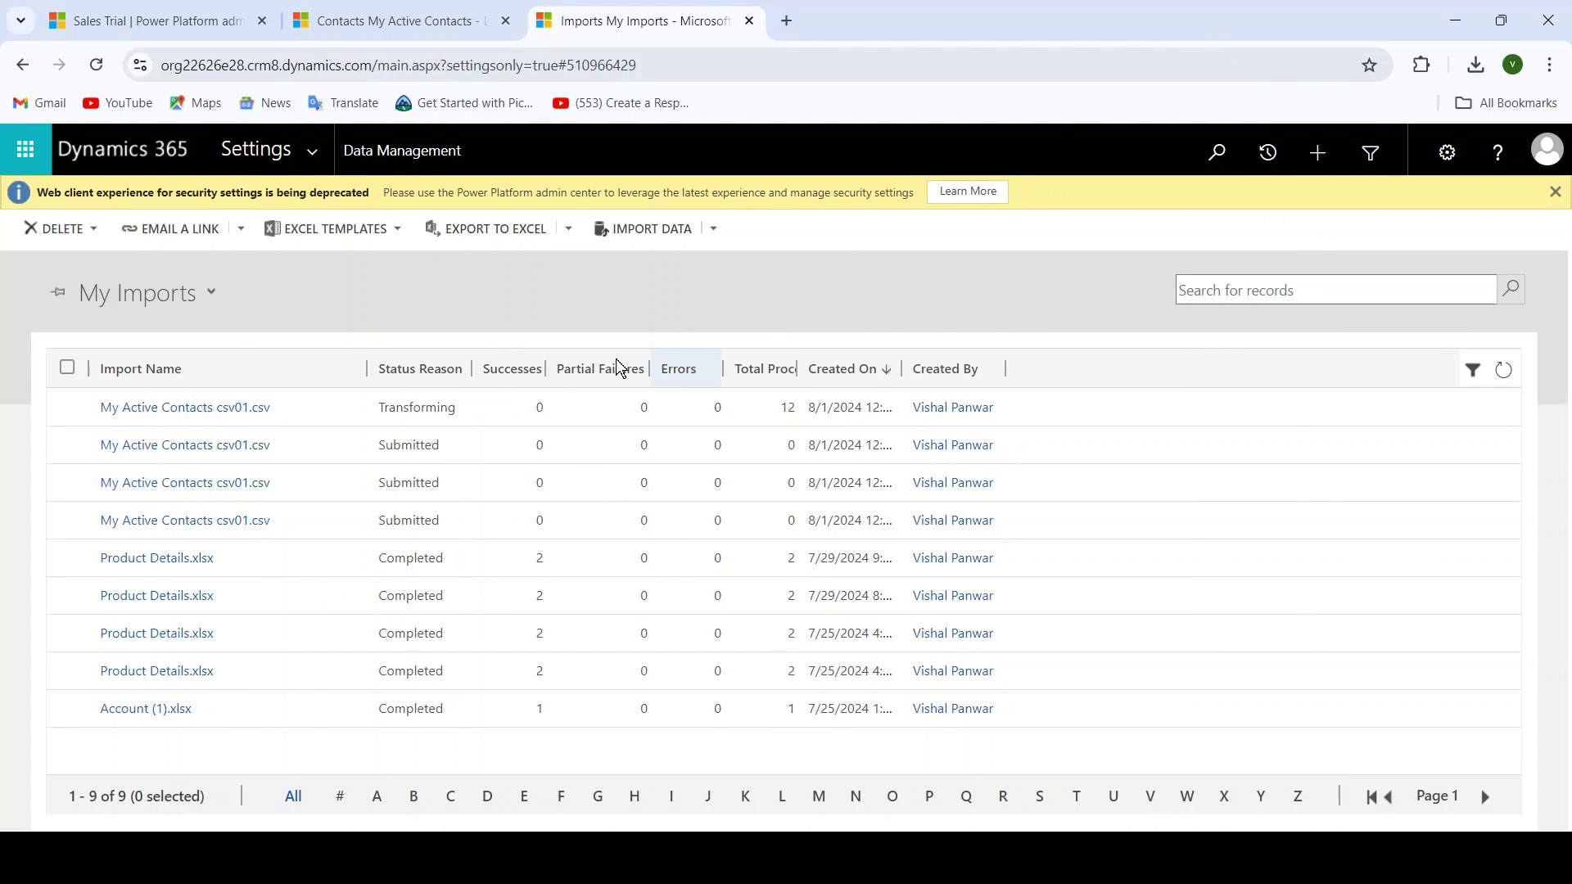
Refresh the import status again and reload the My Active Contacts list in Sales Hub.
click(1504, 370)
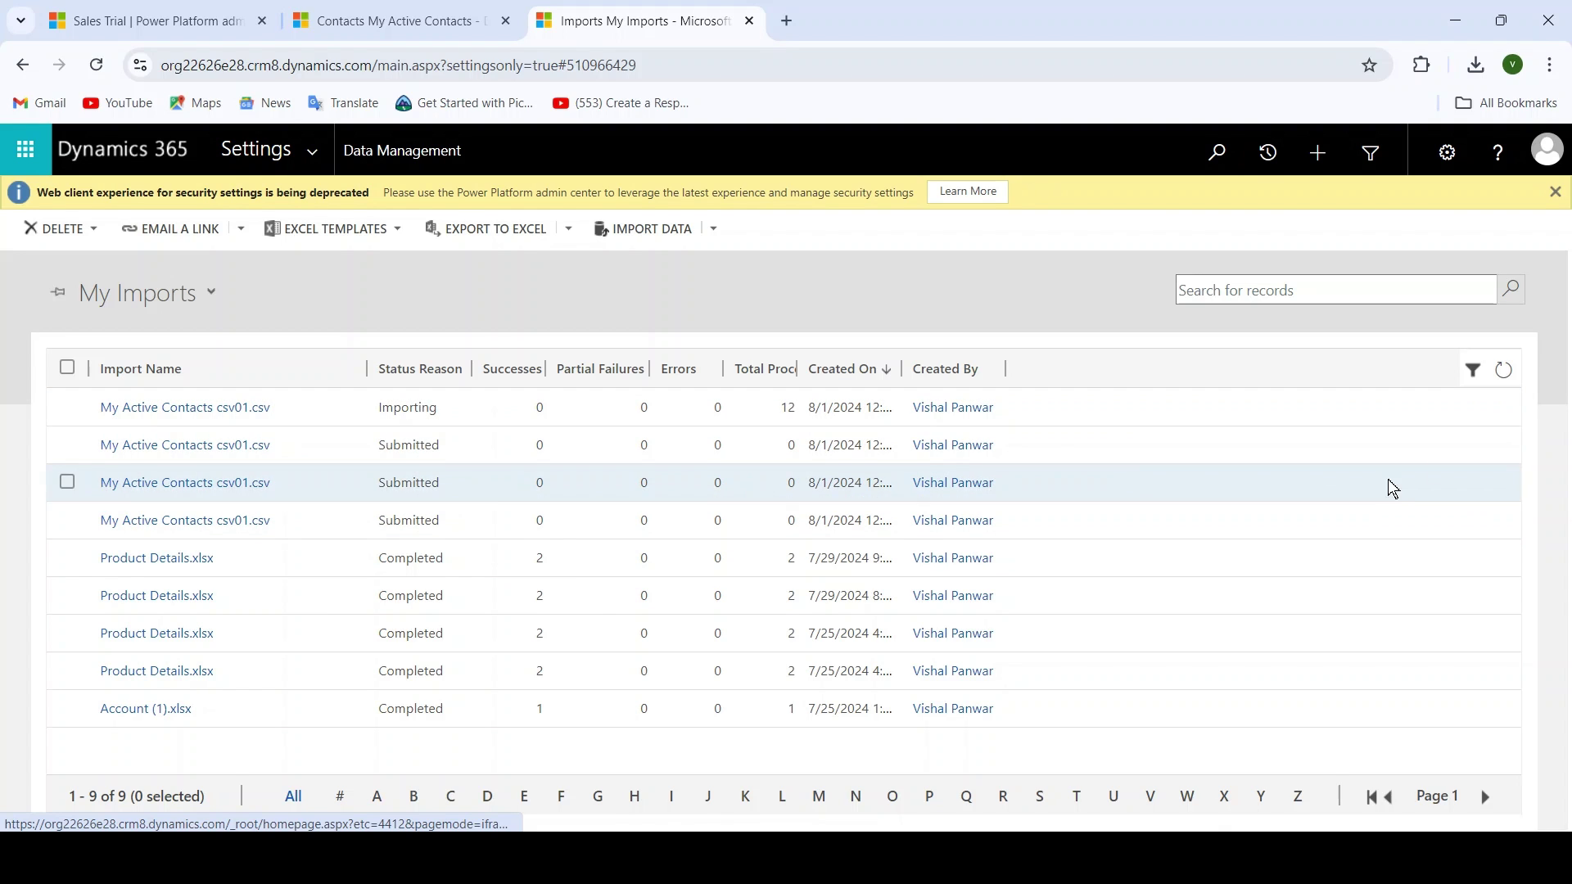
click(1506, 372)
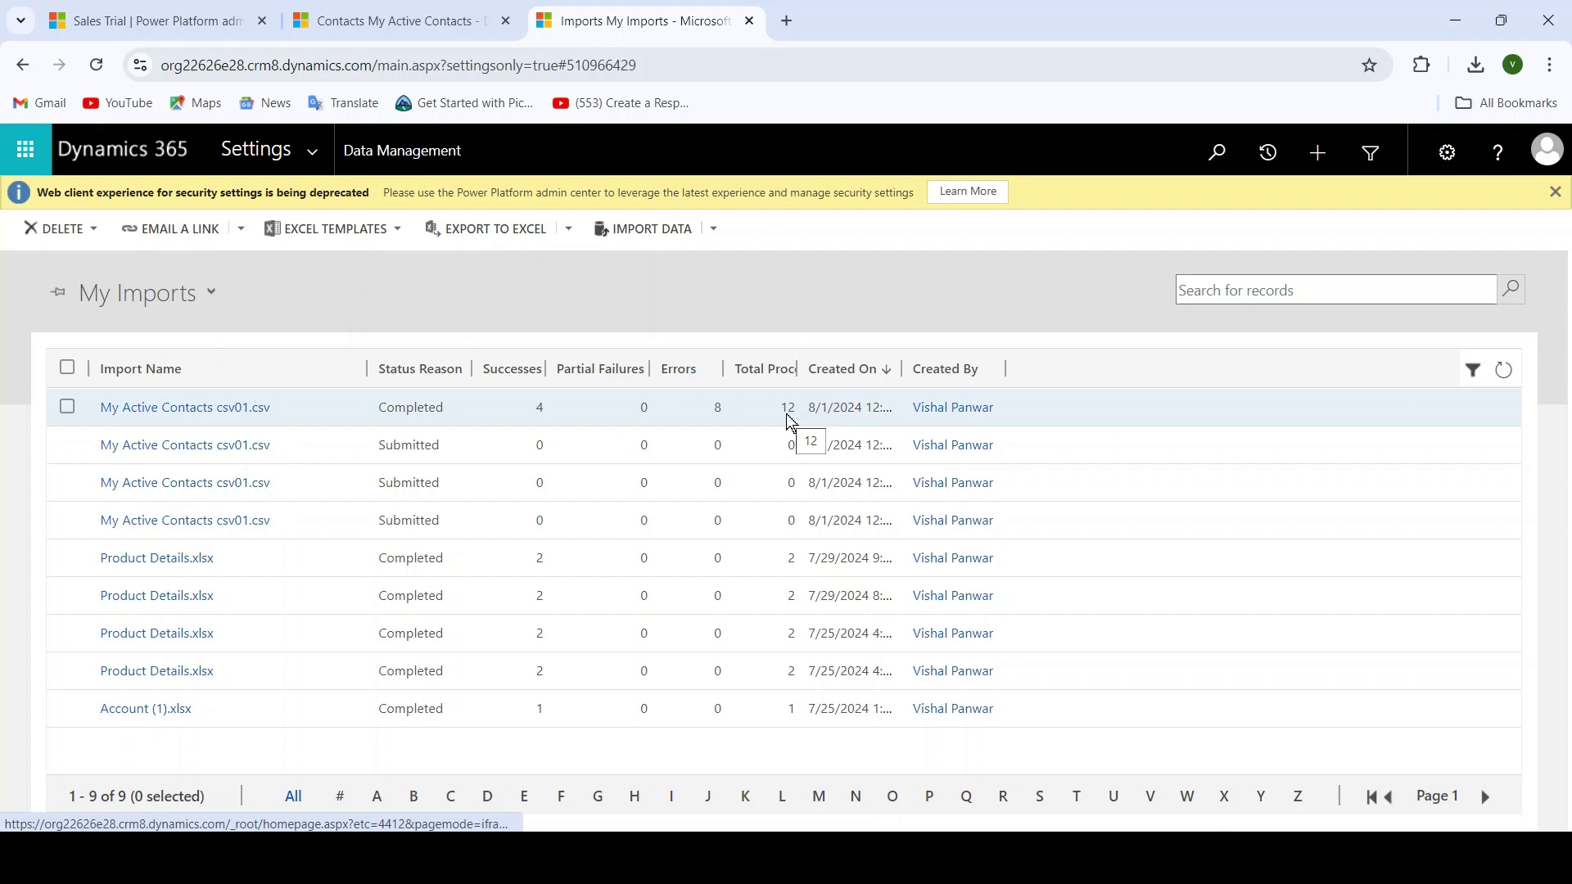
click(405, 19)
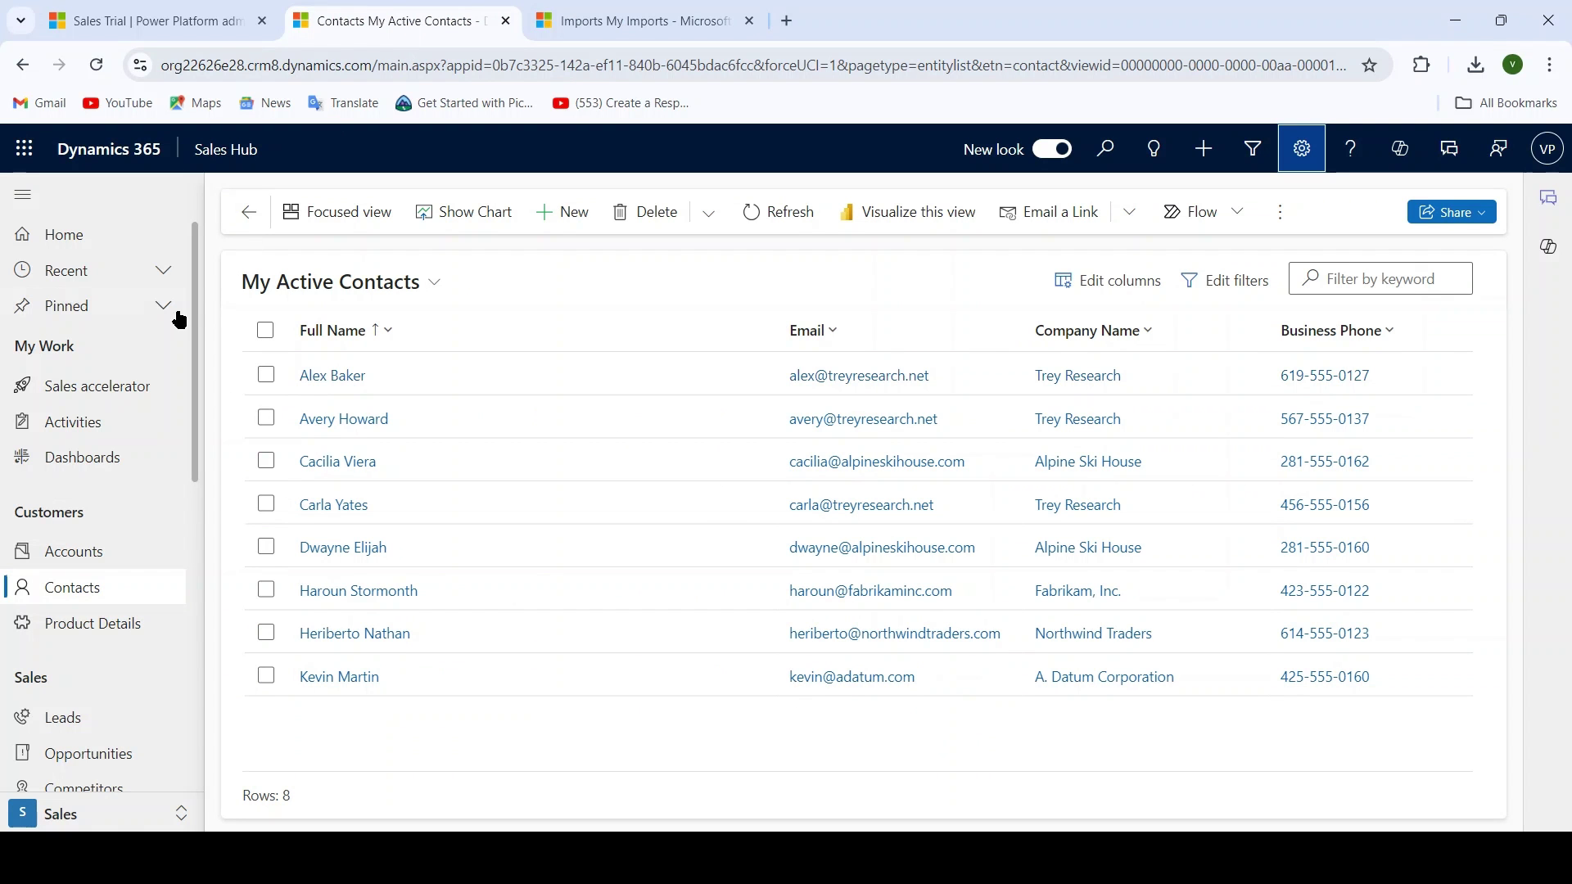
click(95, 64)
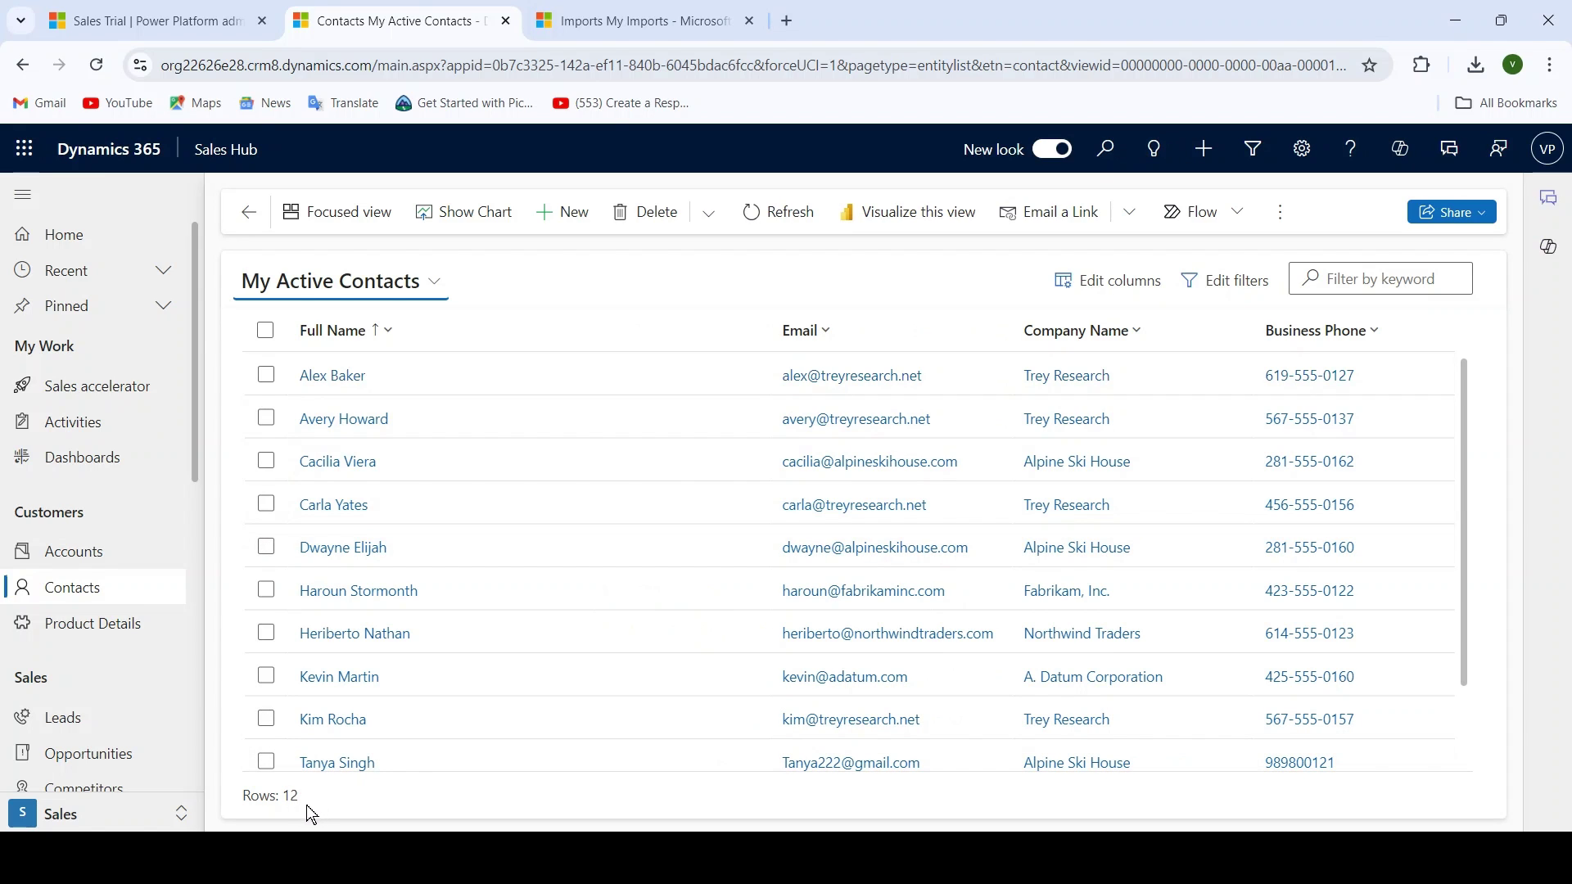
Examine the failed and successful records of the newest My Active Contacts csv01.csv import and check the imported contacts in My Active Contacts.
click(622, 20)
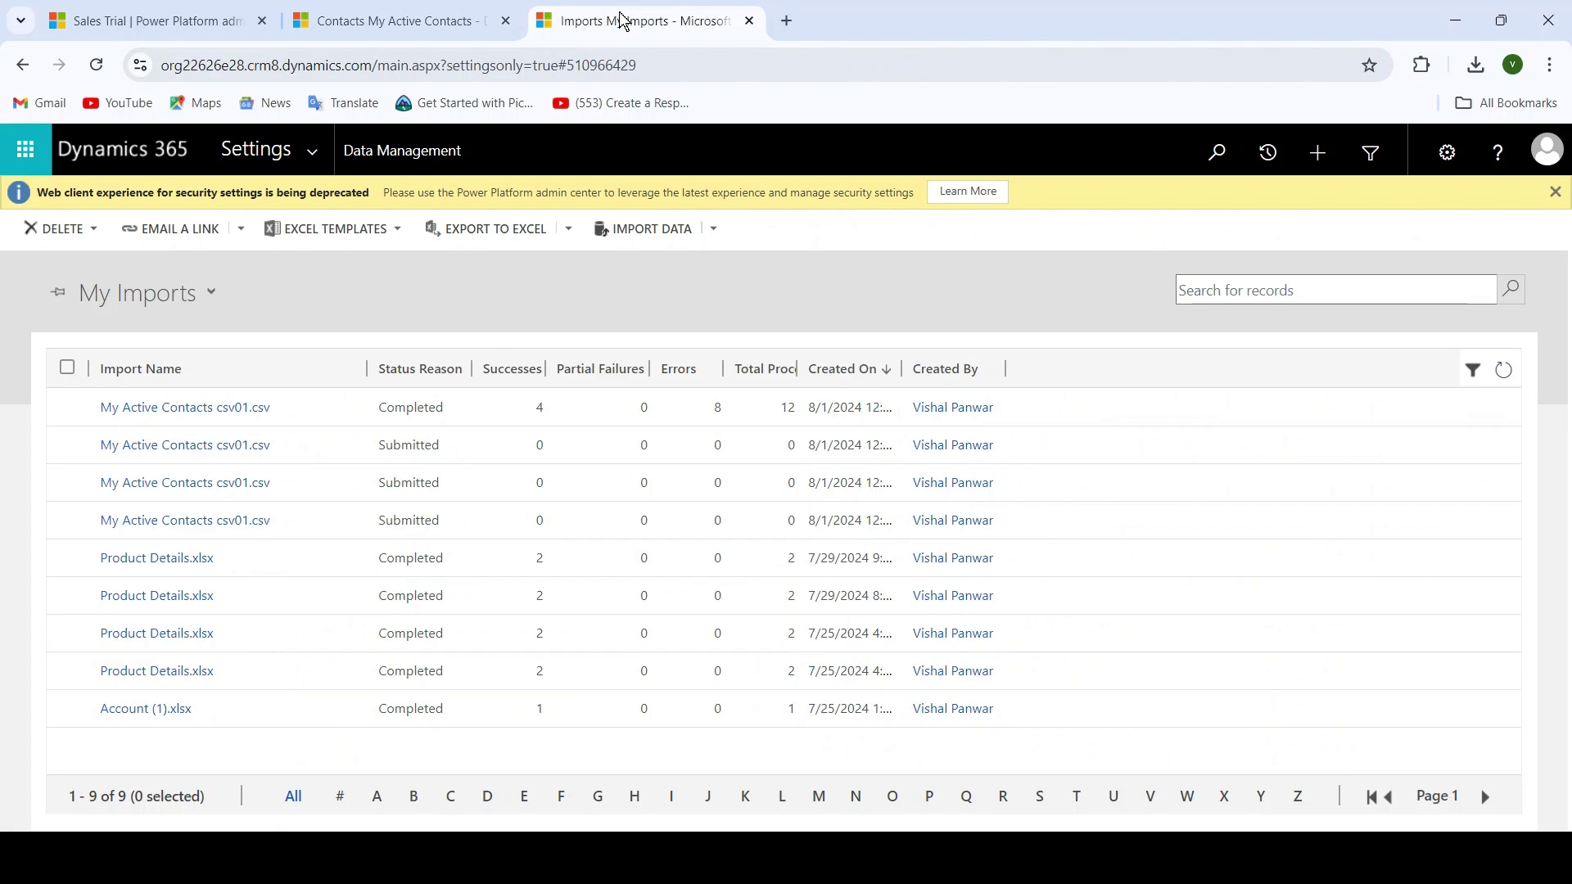
click(206, 409)
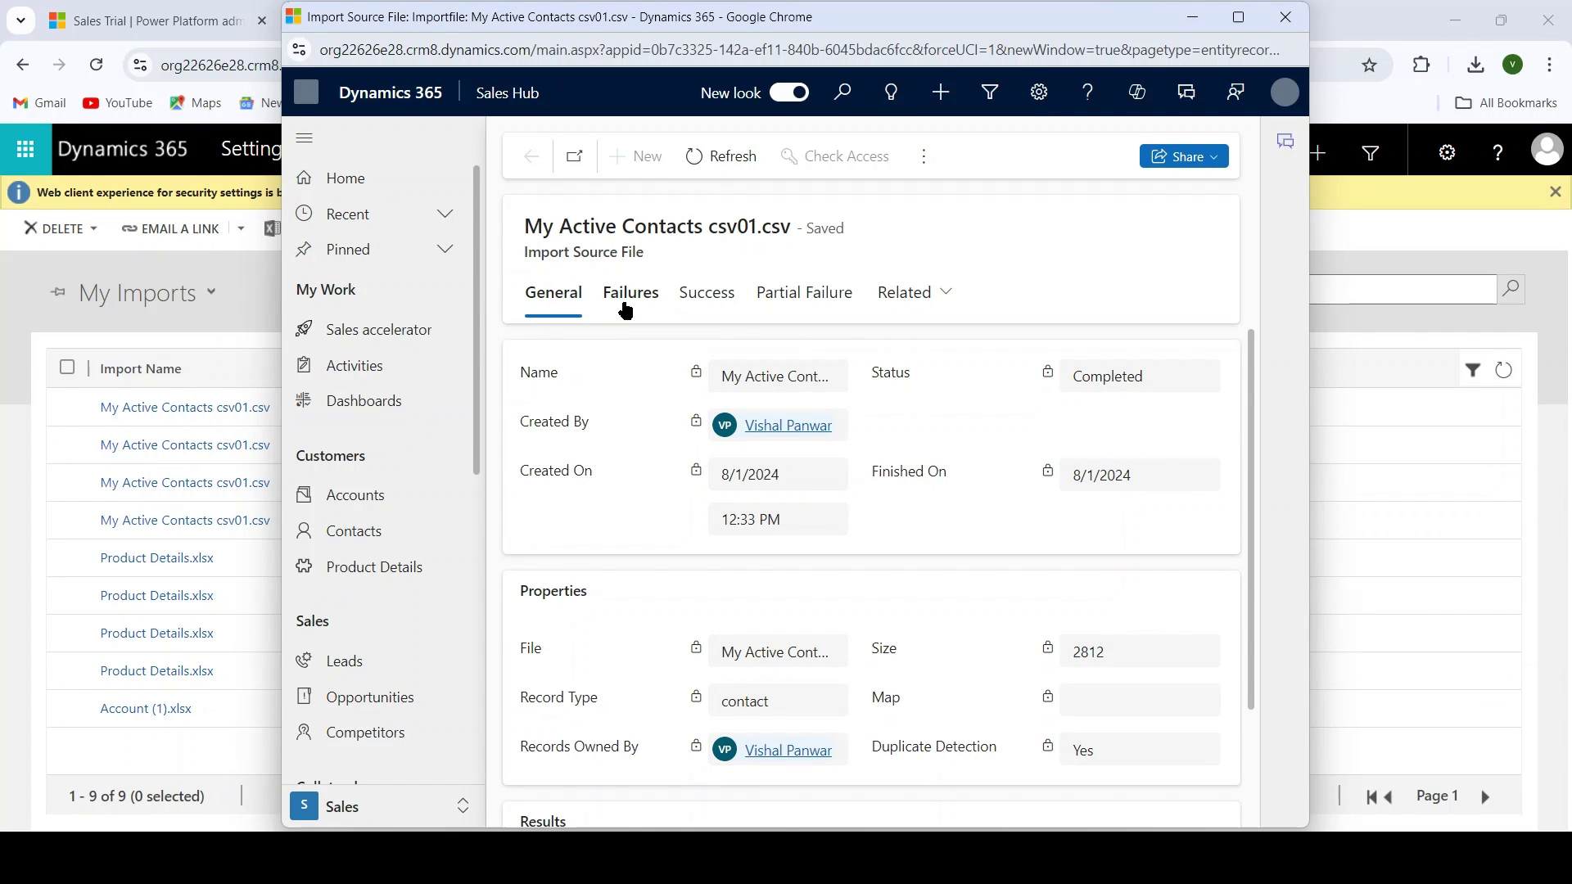
click(628, 303)
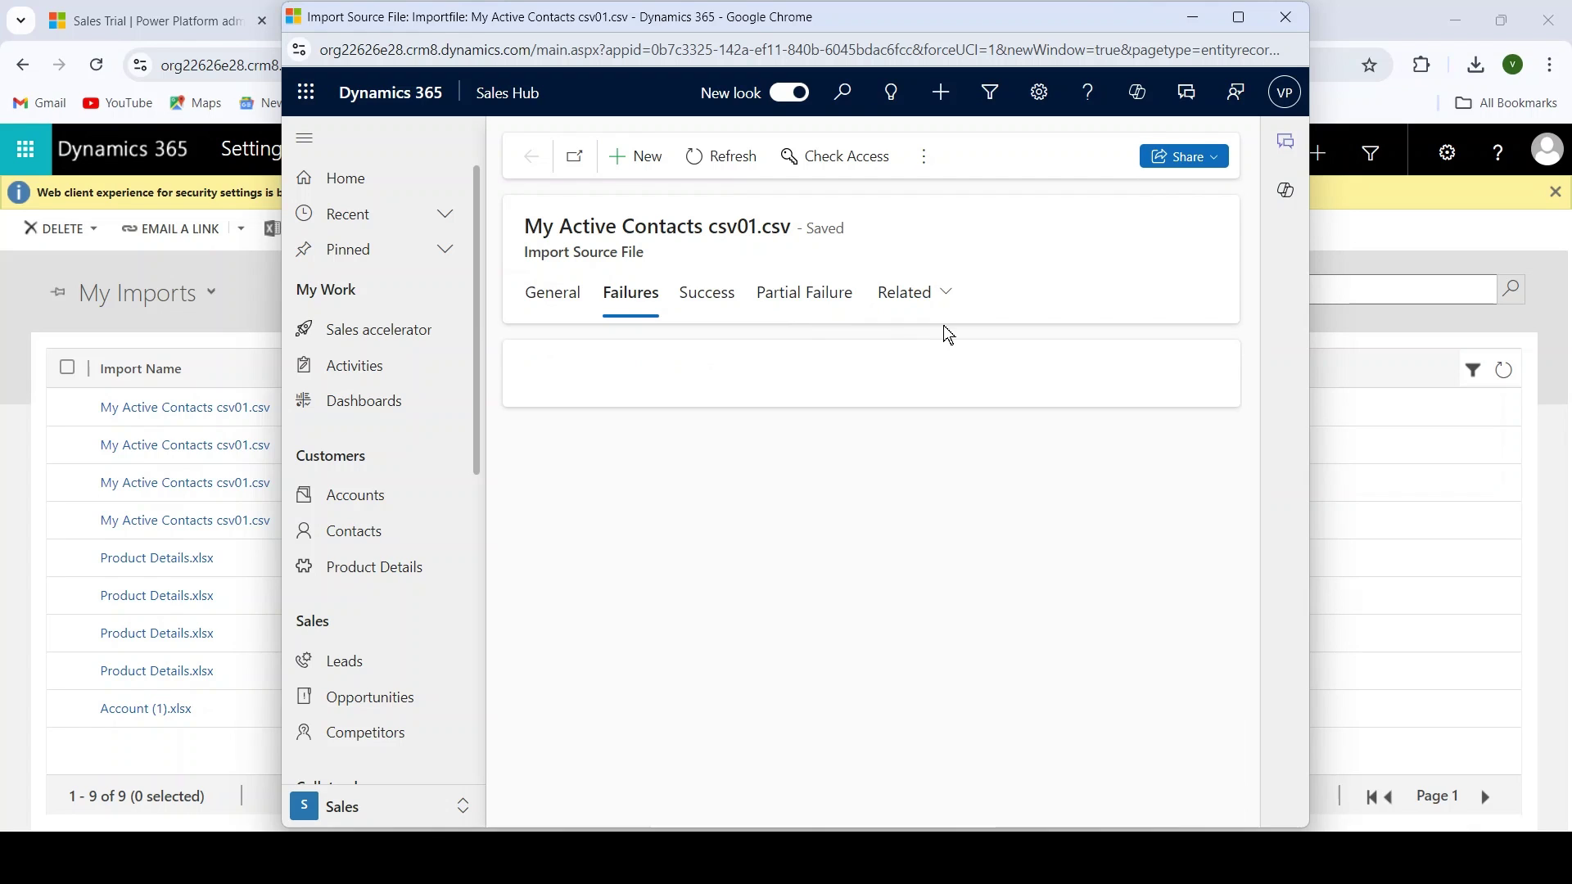
click(709, 295)
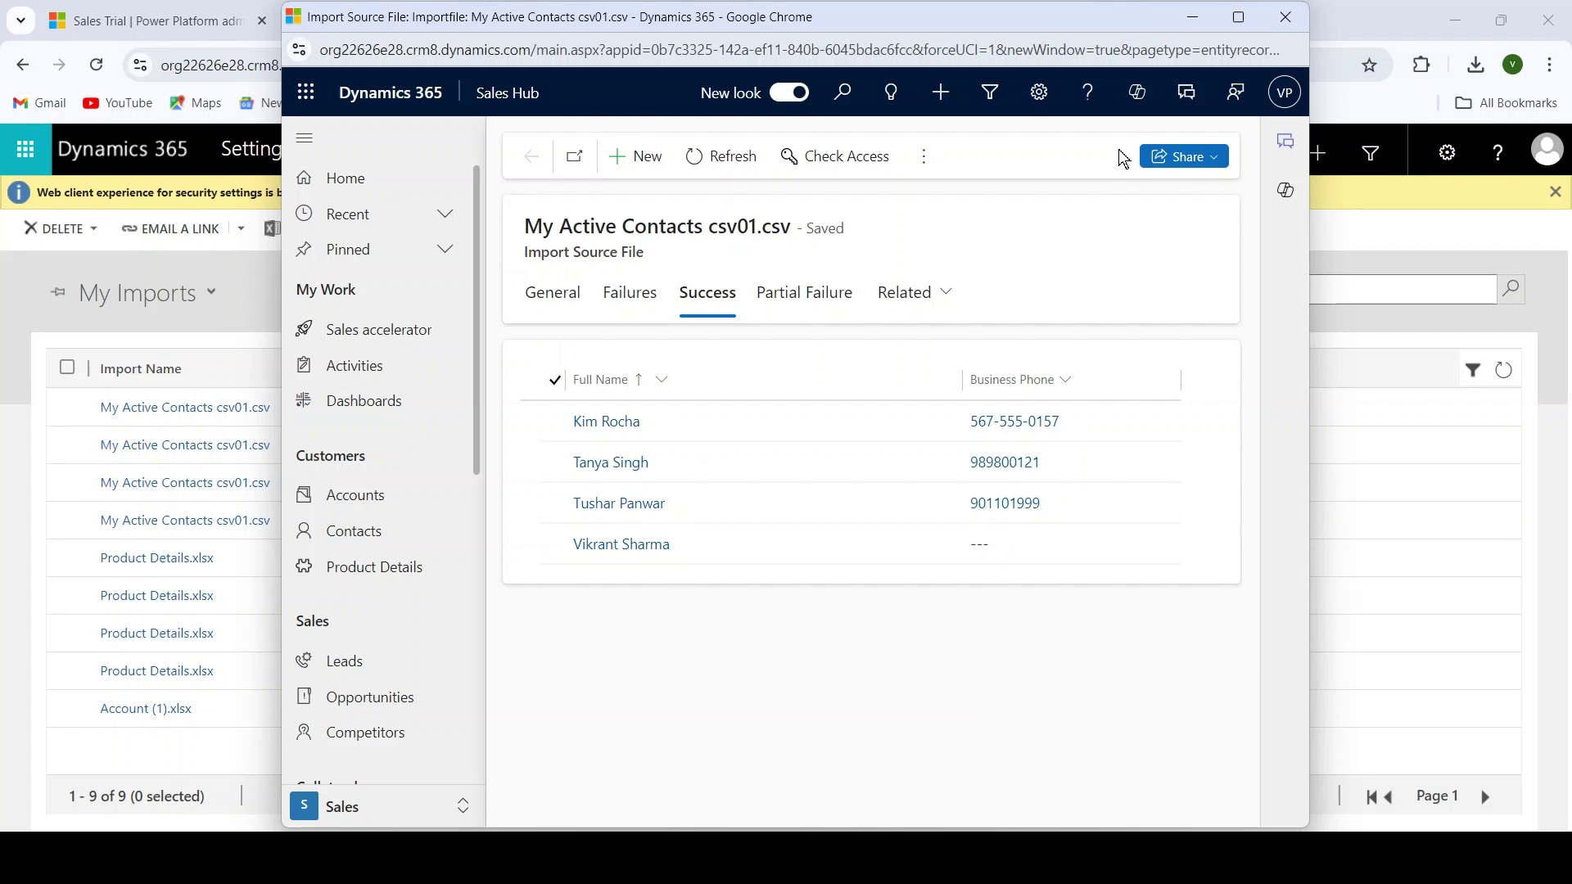
click(1203, 22)
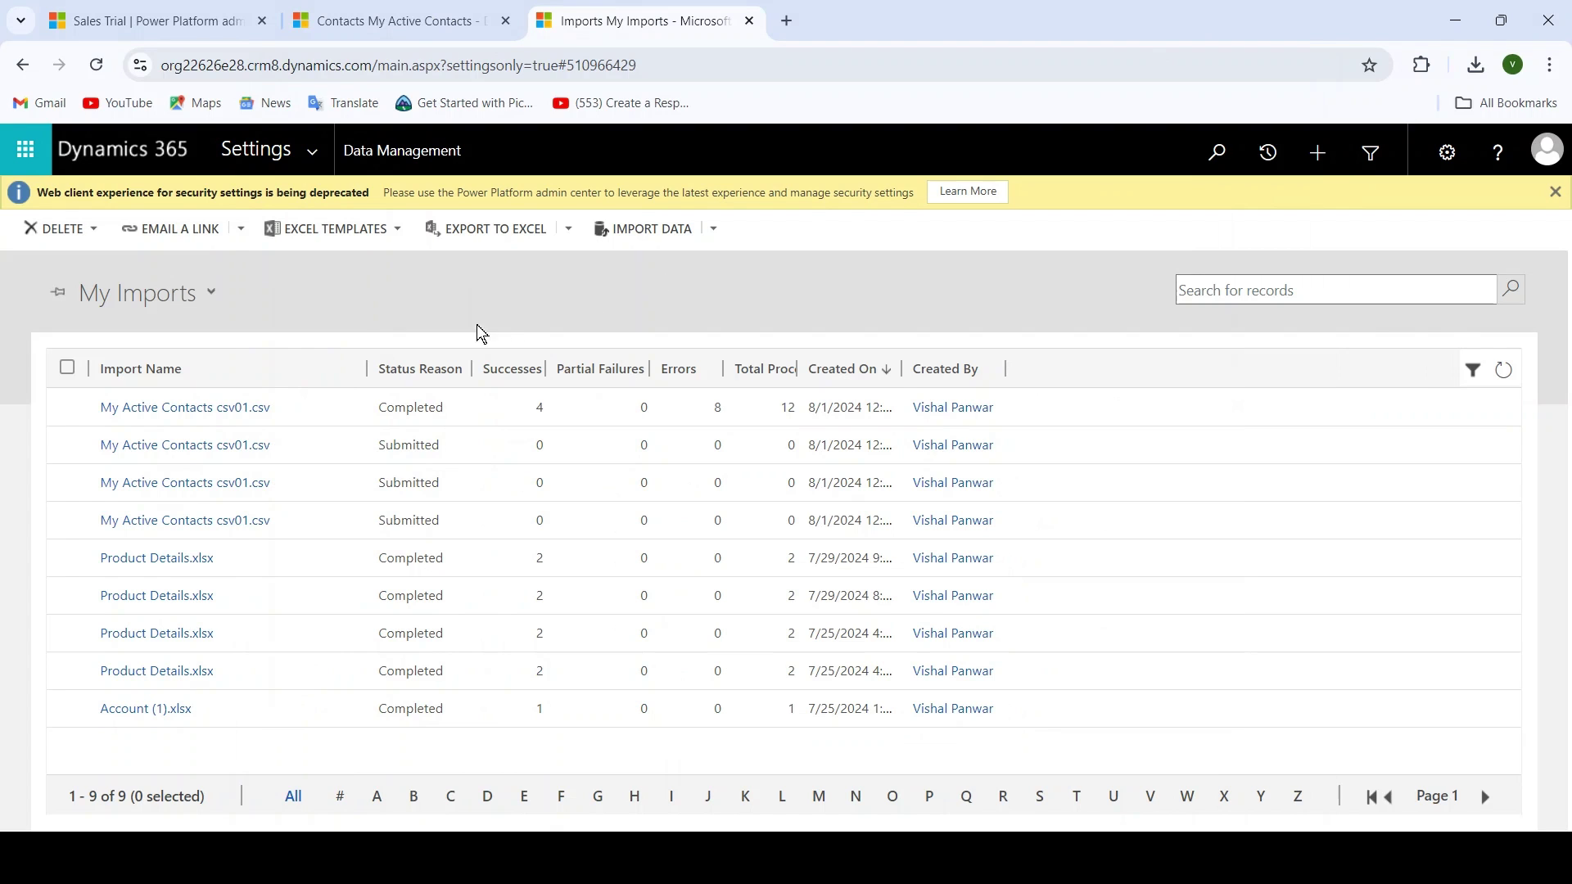
click(357, 21)
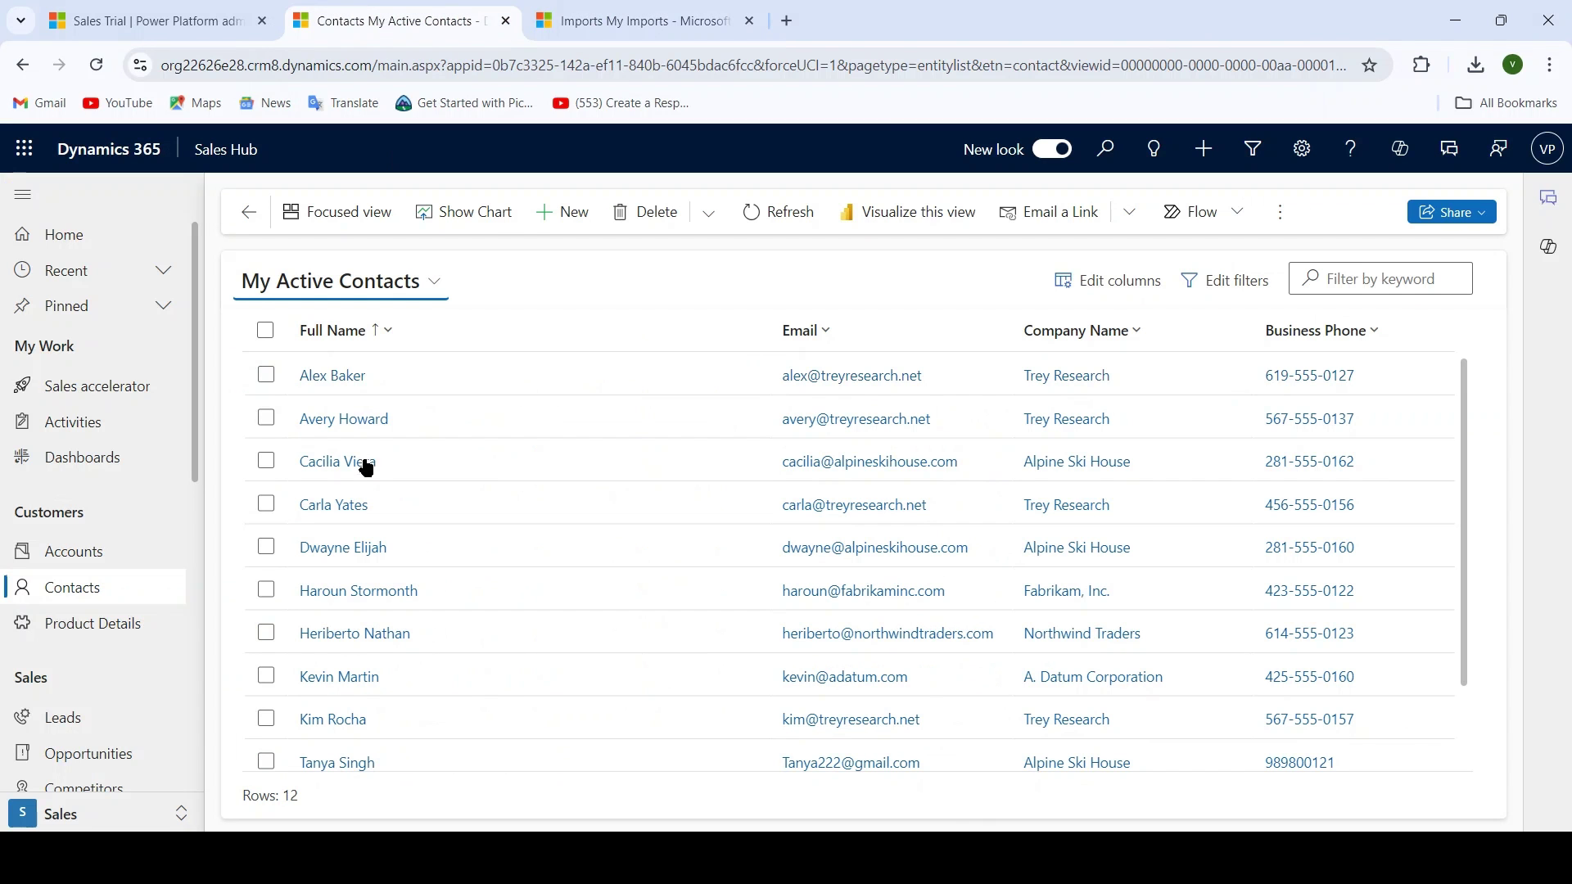
scroll(468, 573, down, 1)
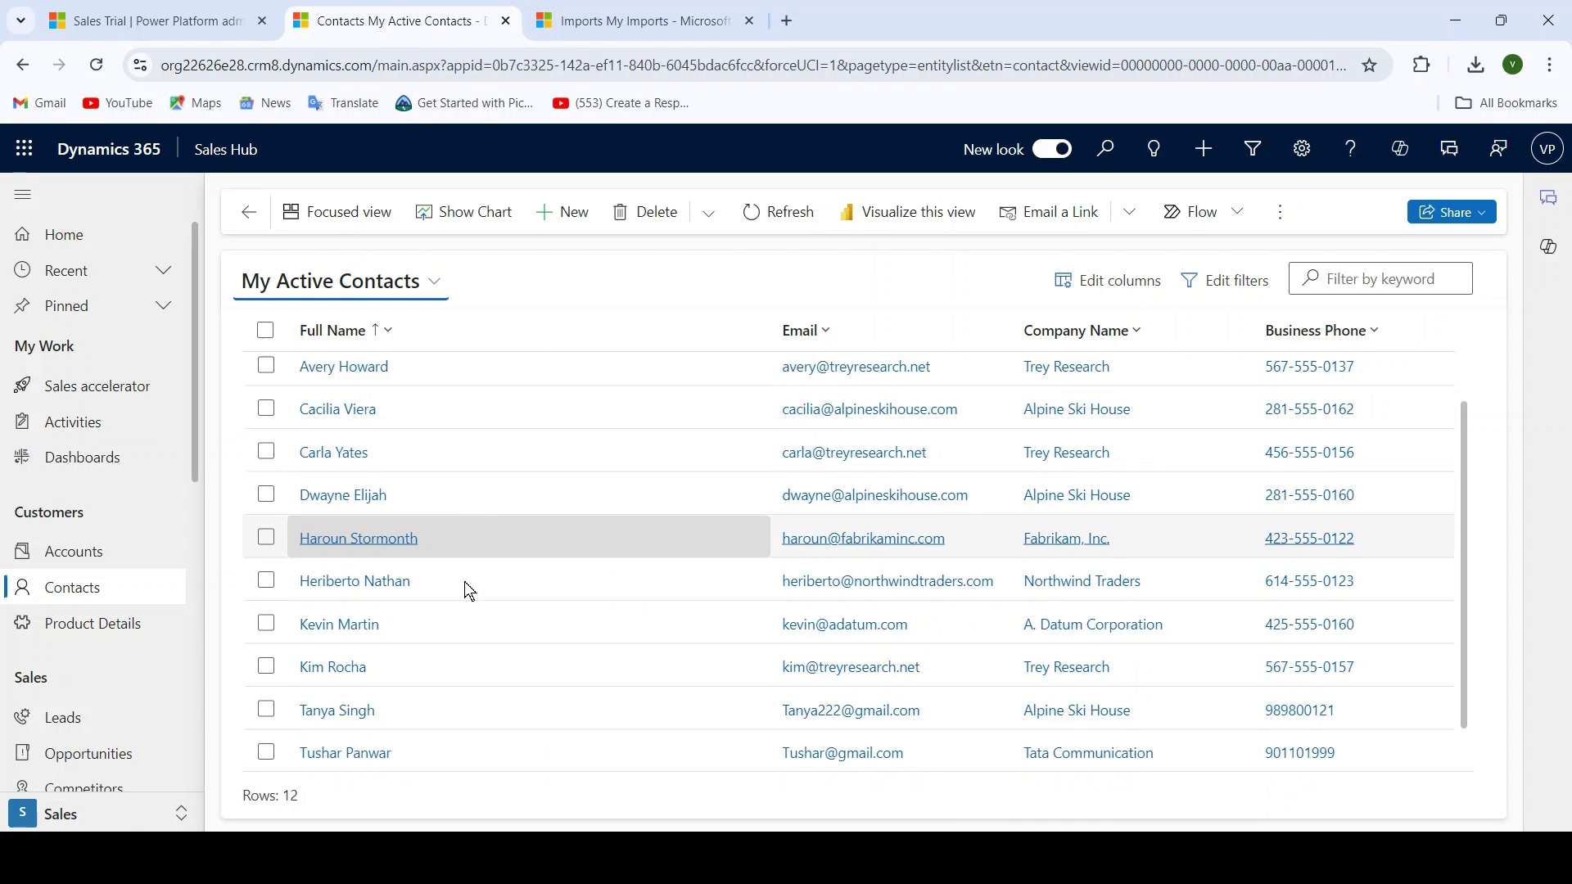